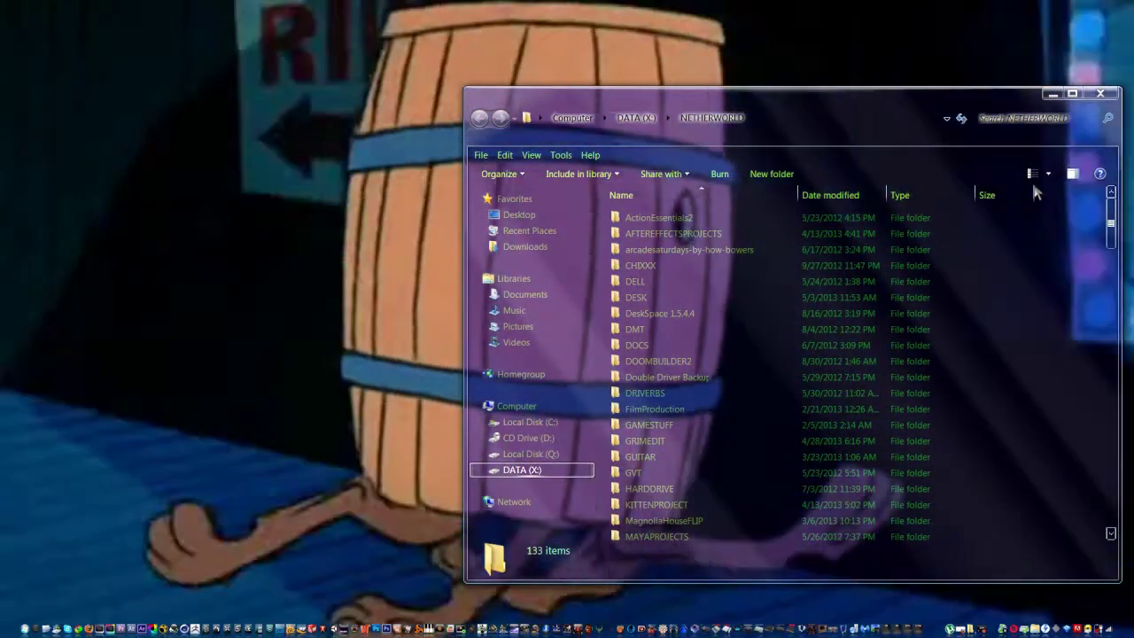
# - Switch the NETHERWORLD folder to Large Icons so CHIXXX, DELL, DESK and HARDDRIVE show thumbnails
pyautogui.click(1042, 174)
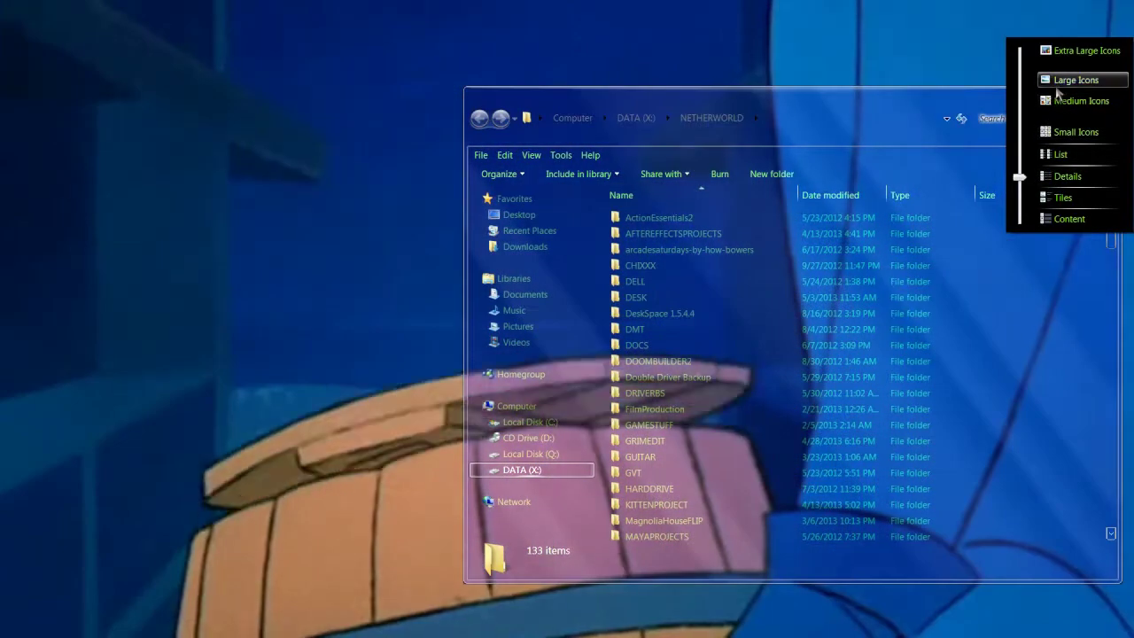
pyautogui.click(1056, 81)
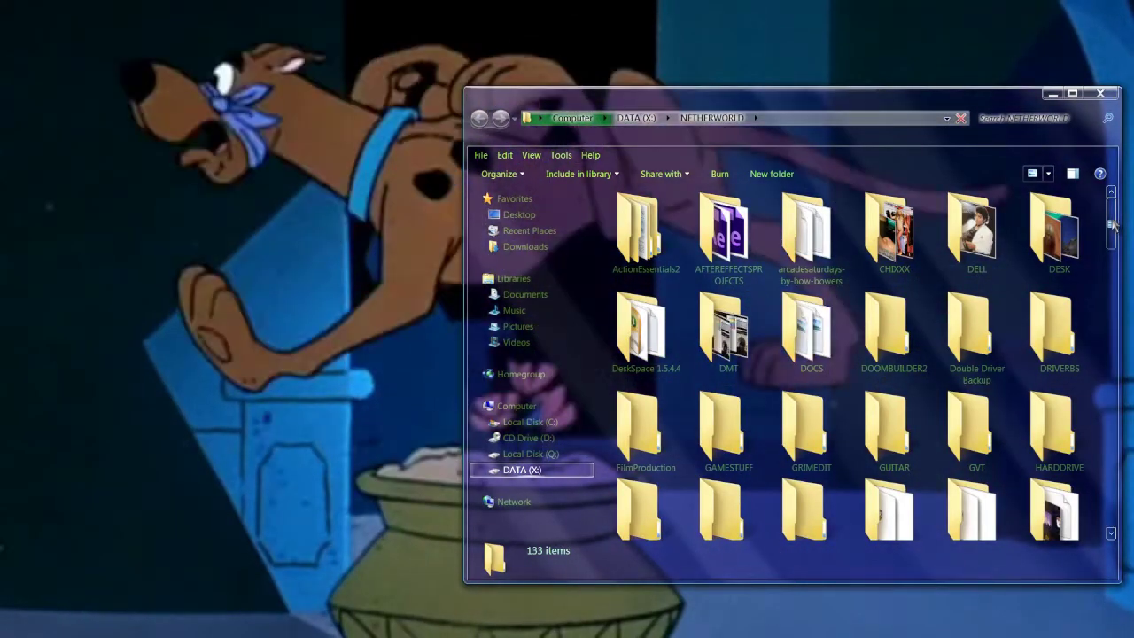
pyautogui.moveTo(1113, 226)
pyautogui.mouseDown()
pyautogui.moveTo(1111, 250)
pyautogui.moveTo(1106, 209)
pyautogui.mouseUp()
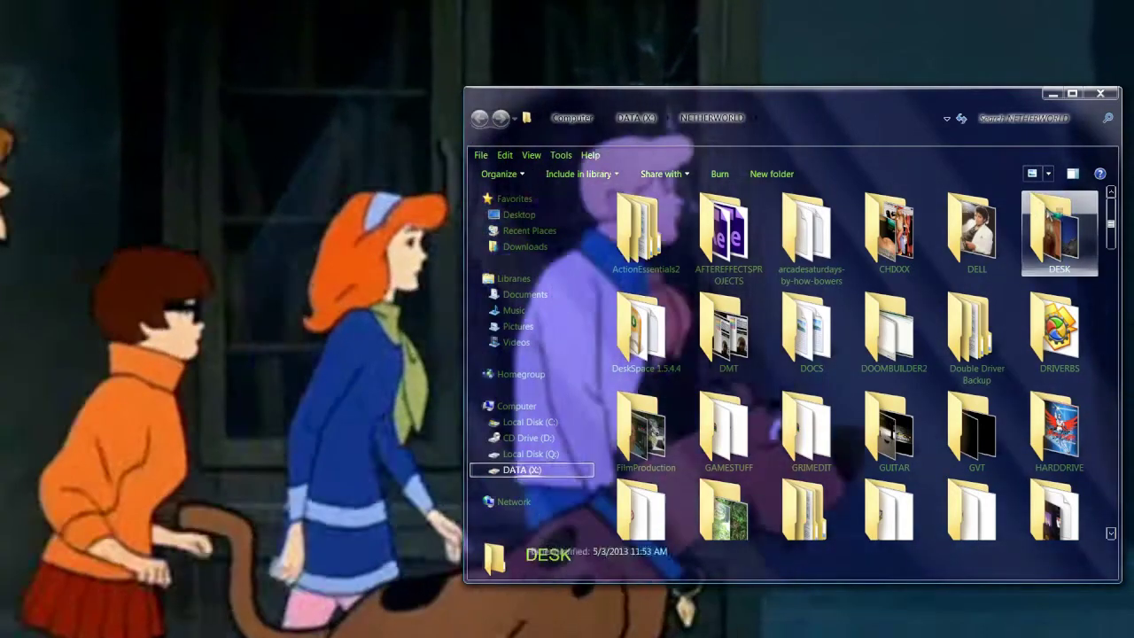
# - Open the DESK folder and set TARYNZOMBIEZDESKVID.wmv as the desktop background
pyautogui.doubleClick(1048, 215)
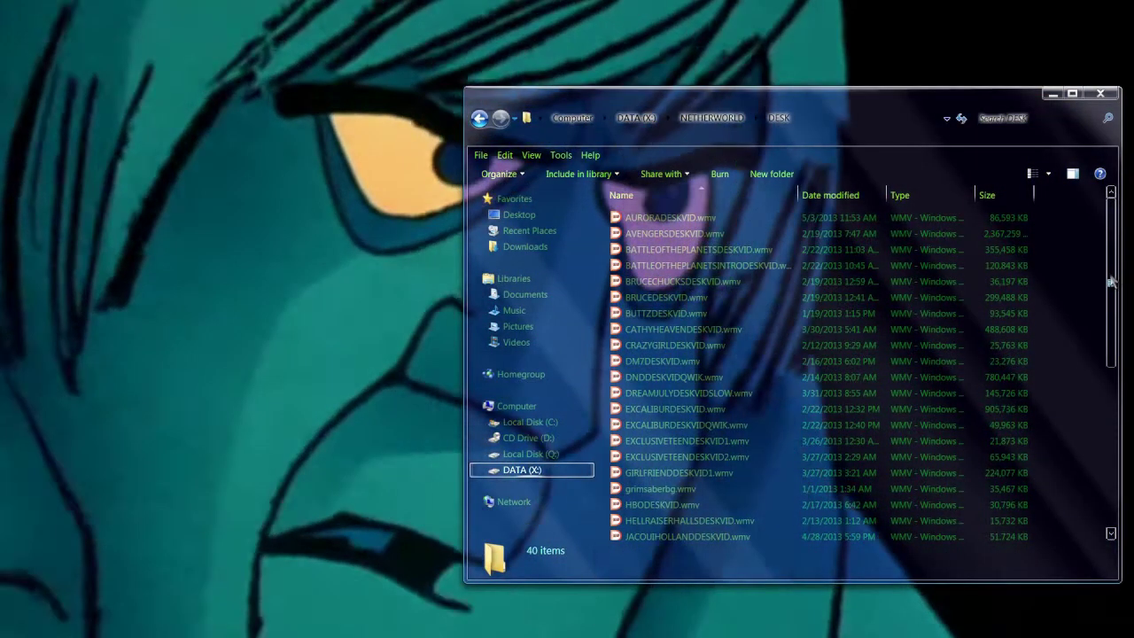
pyautogui.moveTo(1109, 256); pyautogui.dragTo(1110, 275)
pyautogui.moveTo(1112, 352); pyautogui.dragTo(1113, 453)
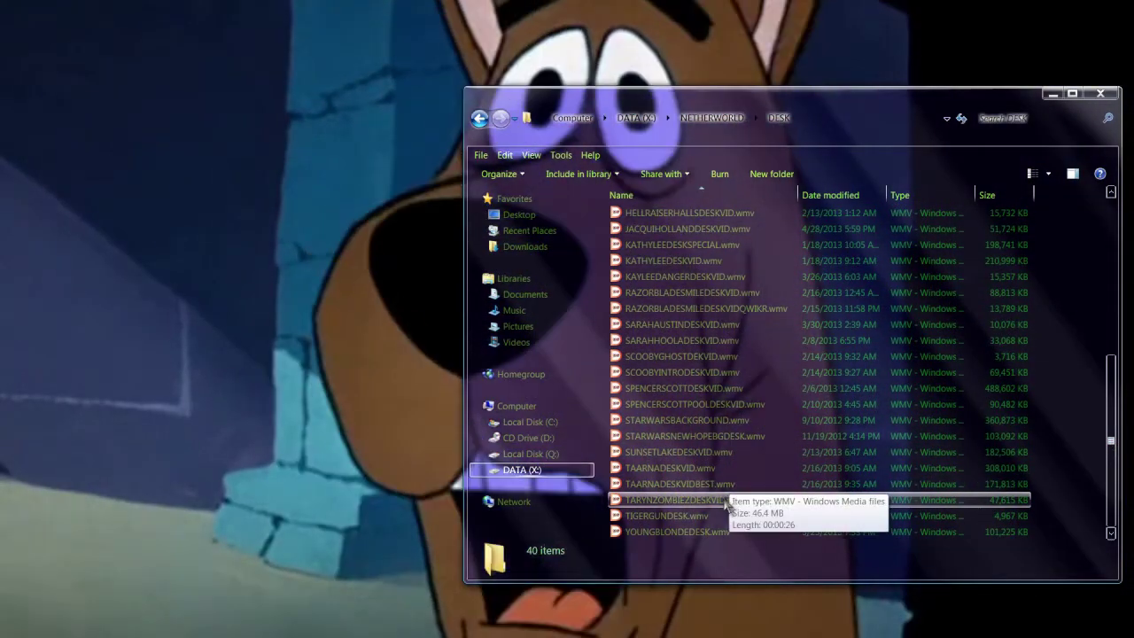
pyautogui.rightClick(725, 501)
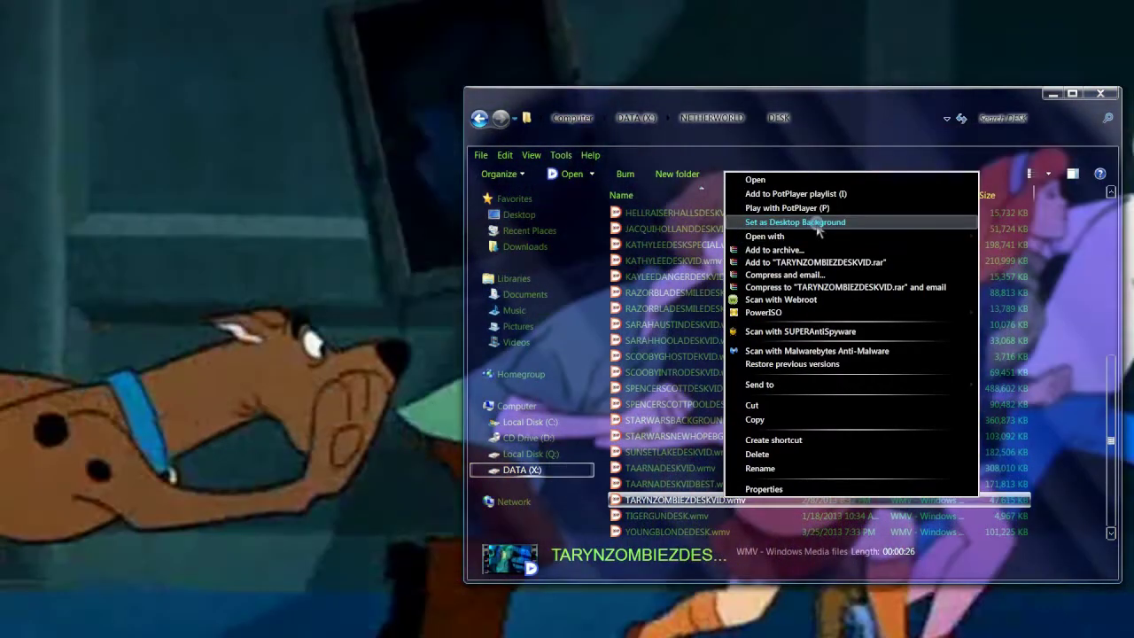
pyautogui.click(822, 223)
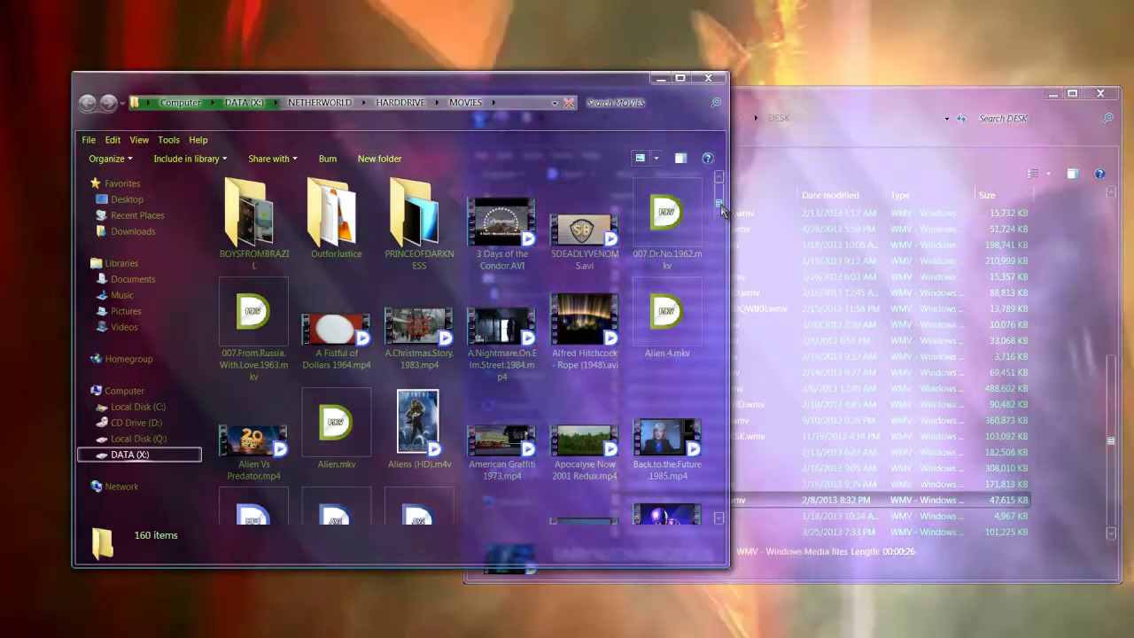
# - Scroll through the MOVIES thumbnails, then bring the DESK window to the foreground
pyautogui.scroll(-1, 720, 207)
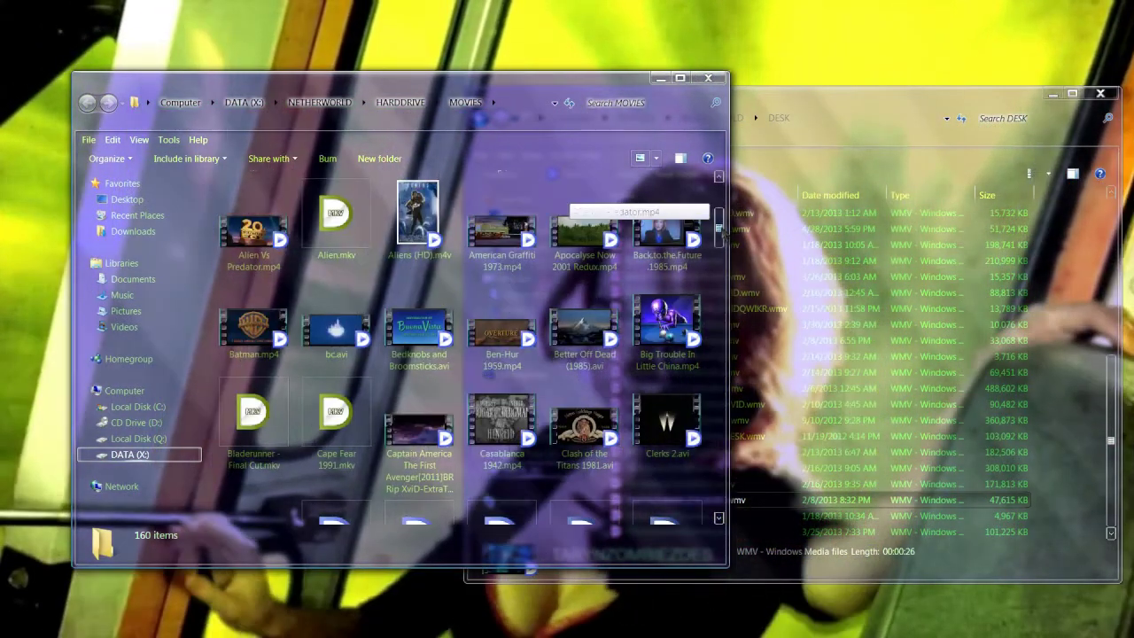
pyautogui.scroll(3, 719, 230)
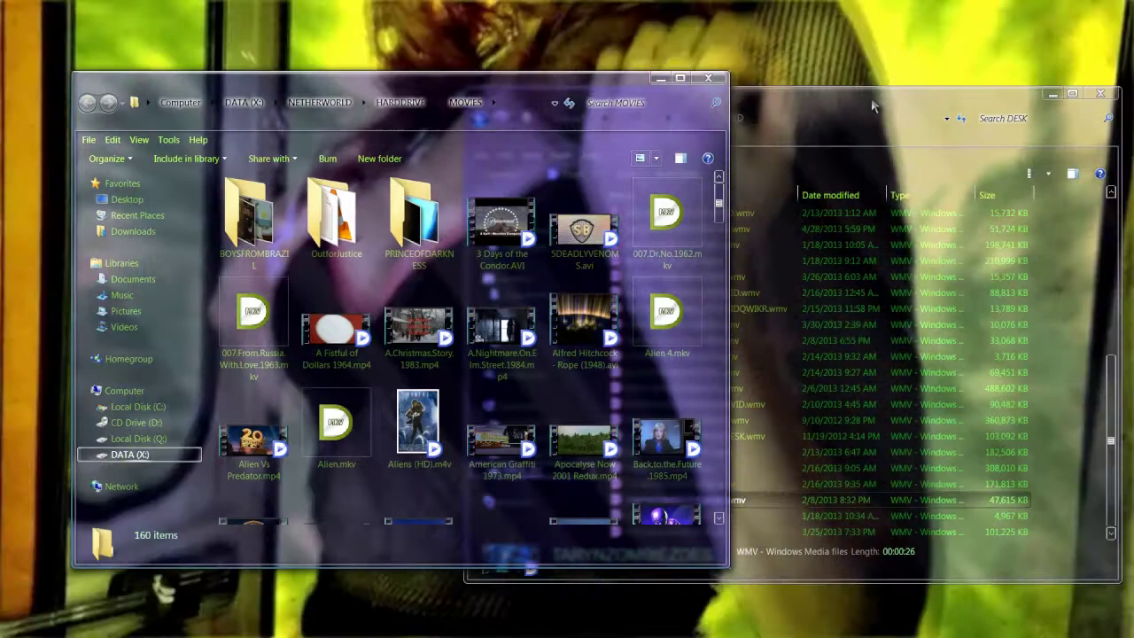
pyautogui.click(870, 97)
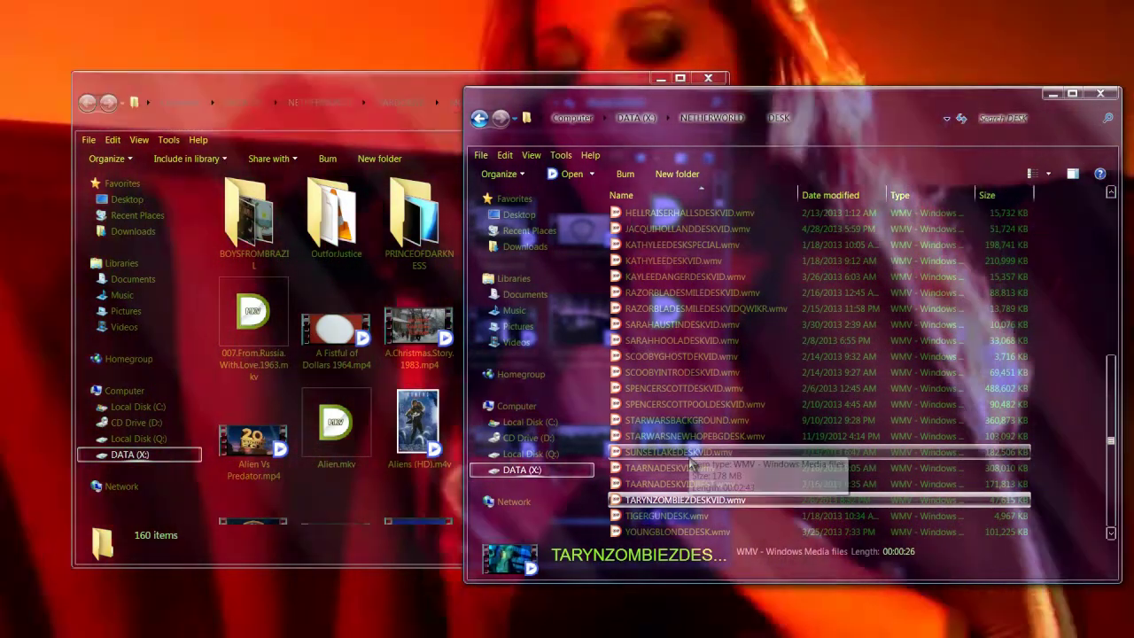
# - Set SUNSETLAKEDESKVID.wmv as the desktop background
pyautogui.click(691, 454)
pyautogui.rightClick(691, 454)
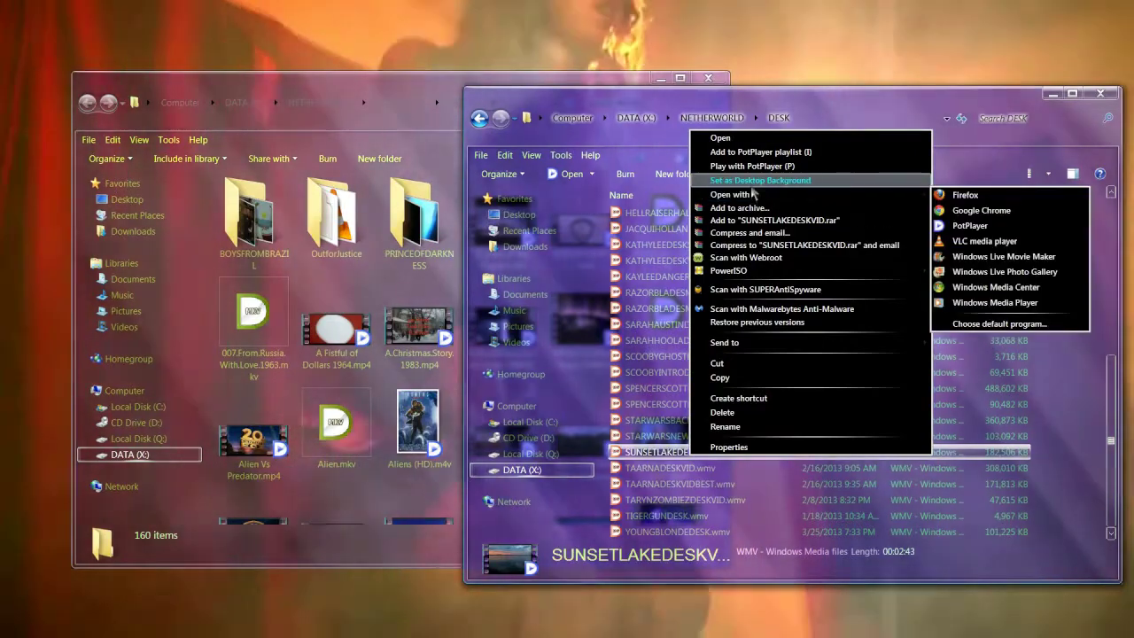
pyautogui.click(752, 180)
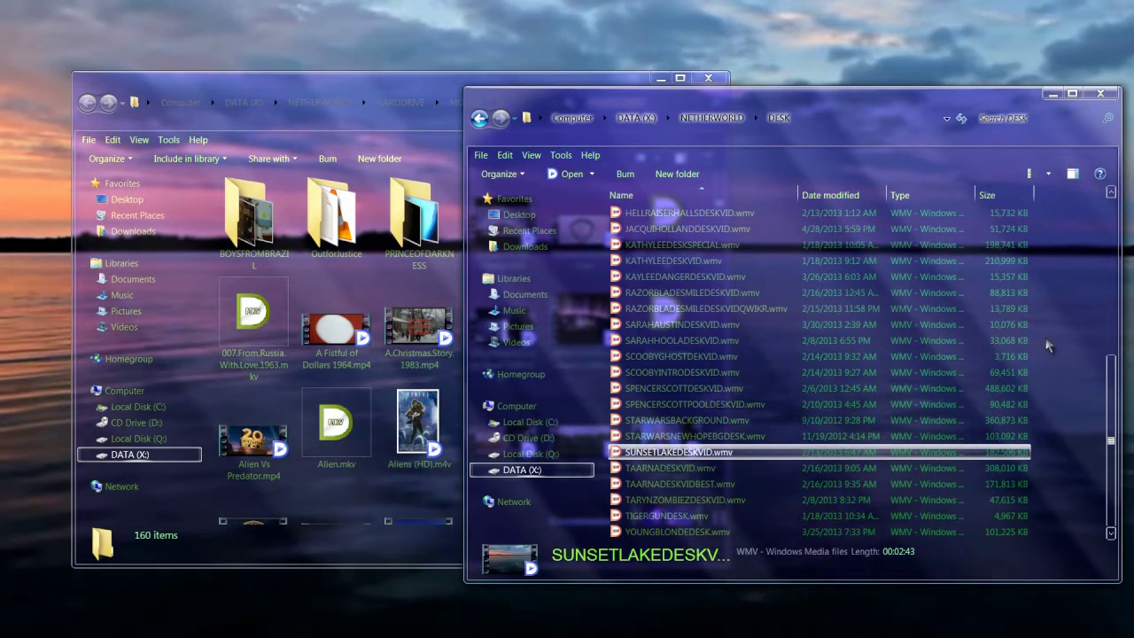
# - Replace the background with AVENGERSDESKVID.wmv from higher in the DESK list
pyautogui.scroll(4, 1112, 399)
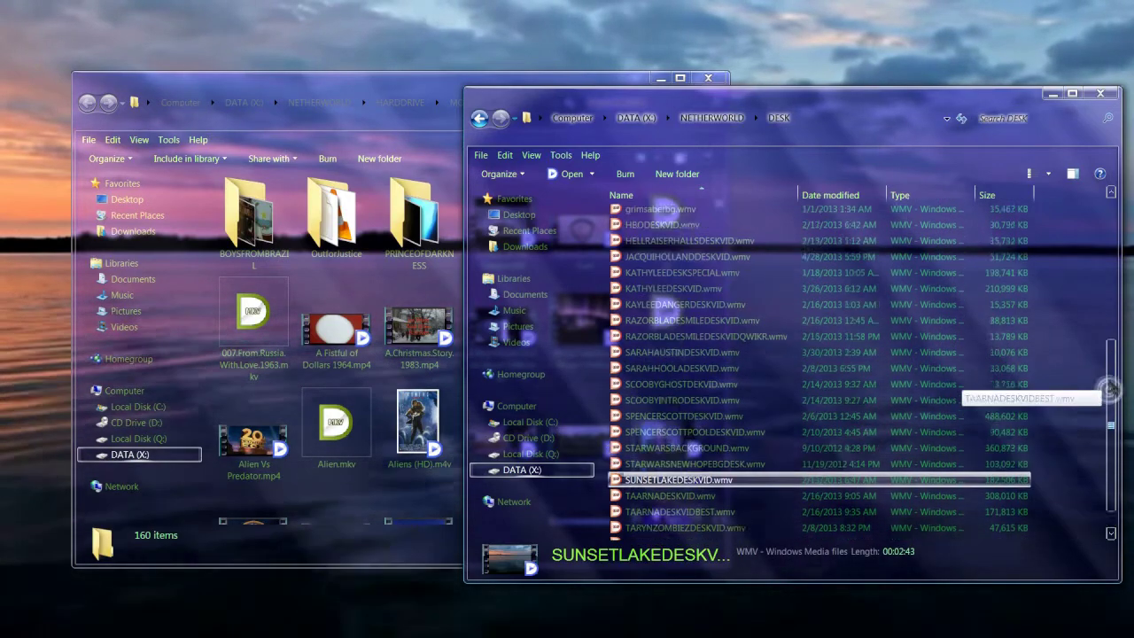
pyautogui.moveTo(1106, 299); pyautogui.dragTo(1098, 228)
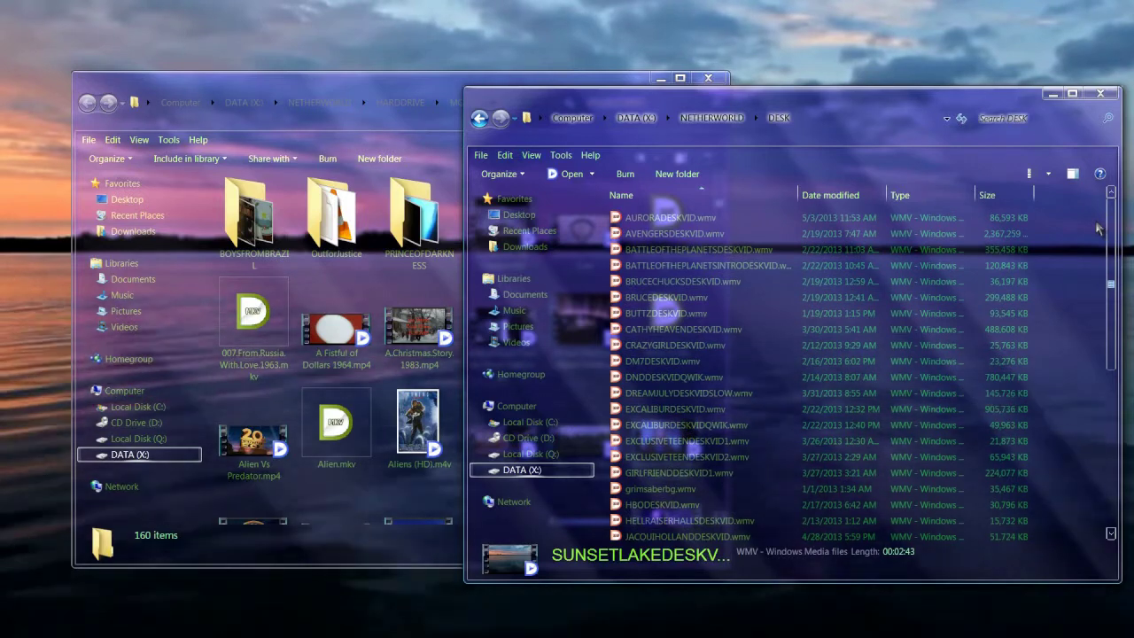
pyautogui.rightClick(687, 239)
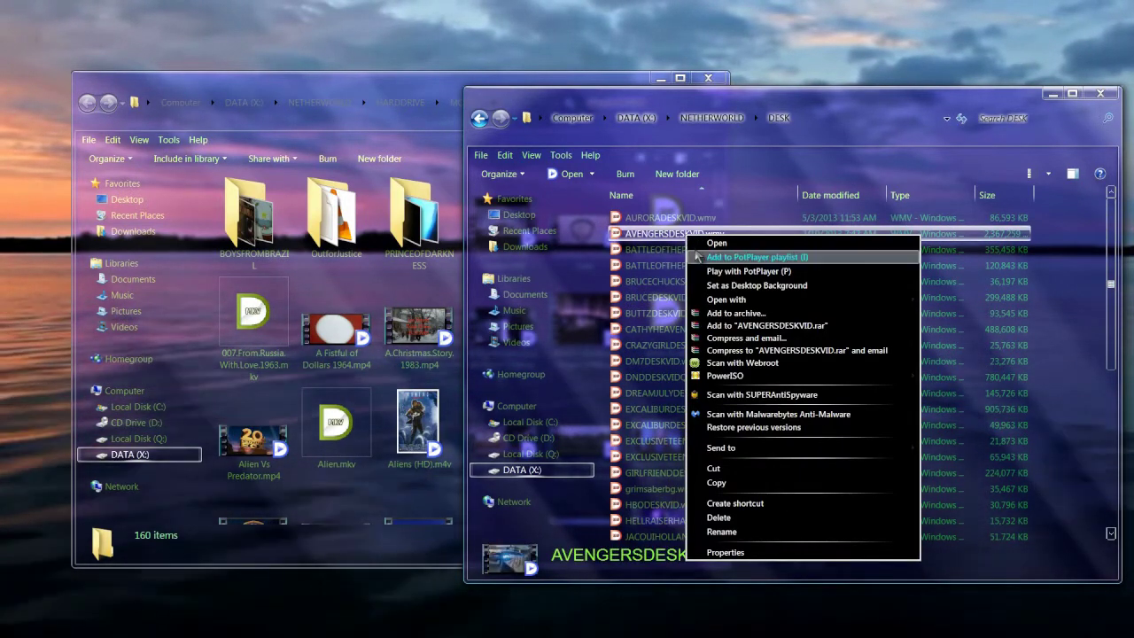
pyautogui.click(711, 282)
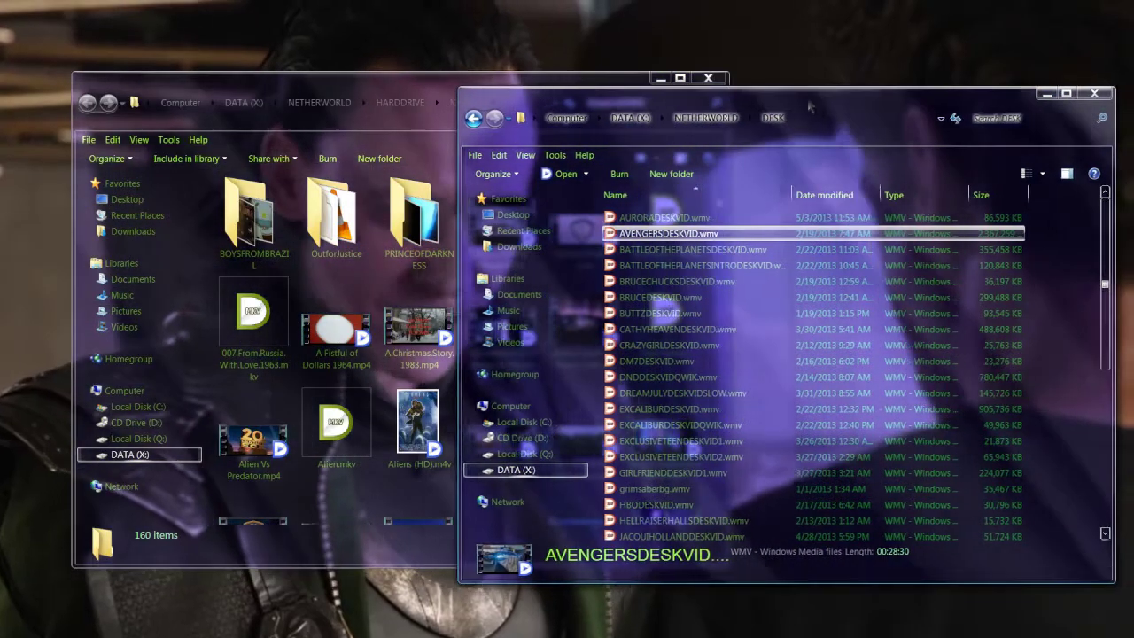
# - Move and minimize the DESK window, then reopen MOVIES, maximize it and restore its size
pyautogui.moveTo(824, 98); pyautogui.dragTo(779, 76)
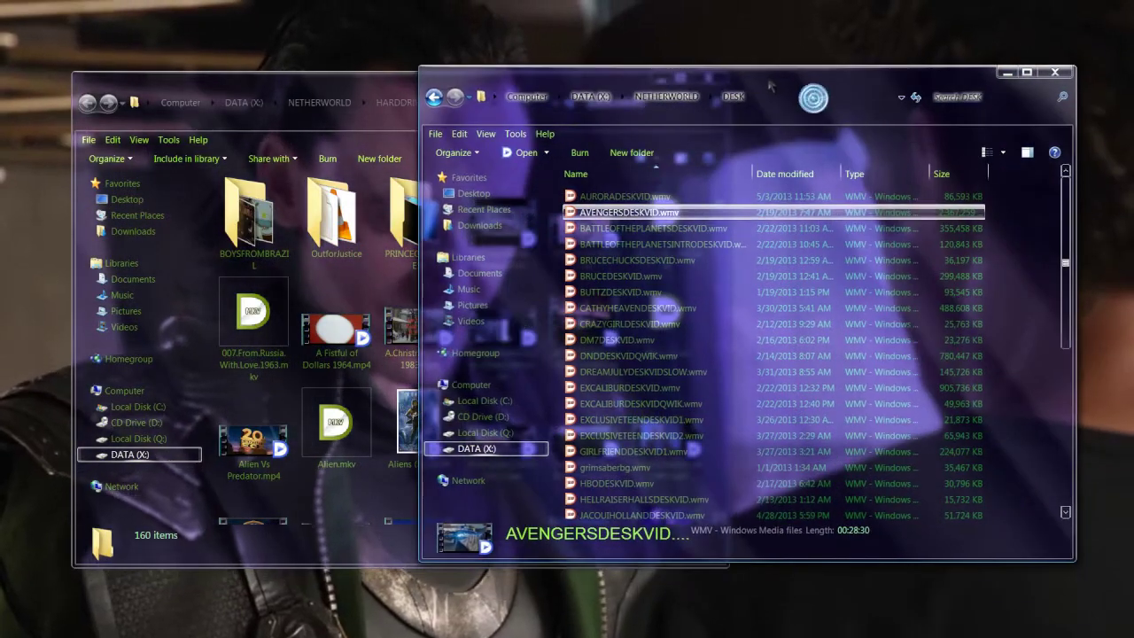
pyautogui.click(1006, 73)
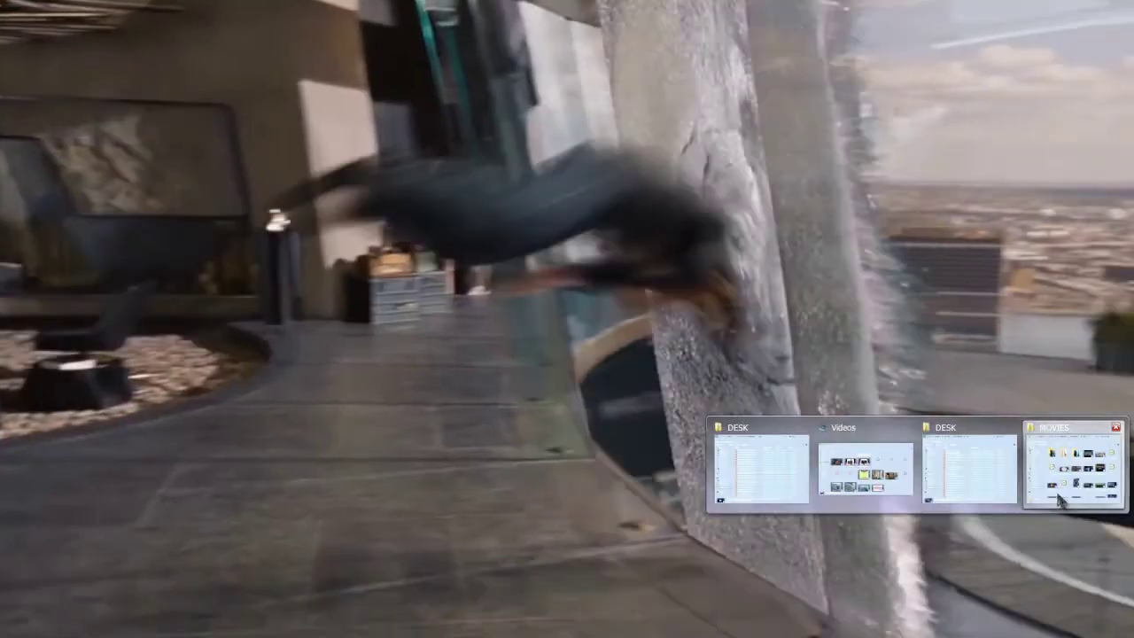
pyautogui.click(1058, 492)
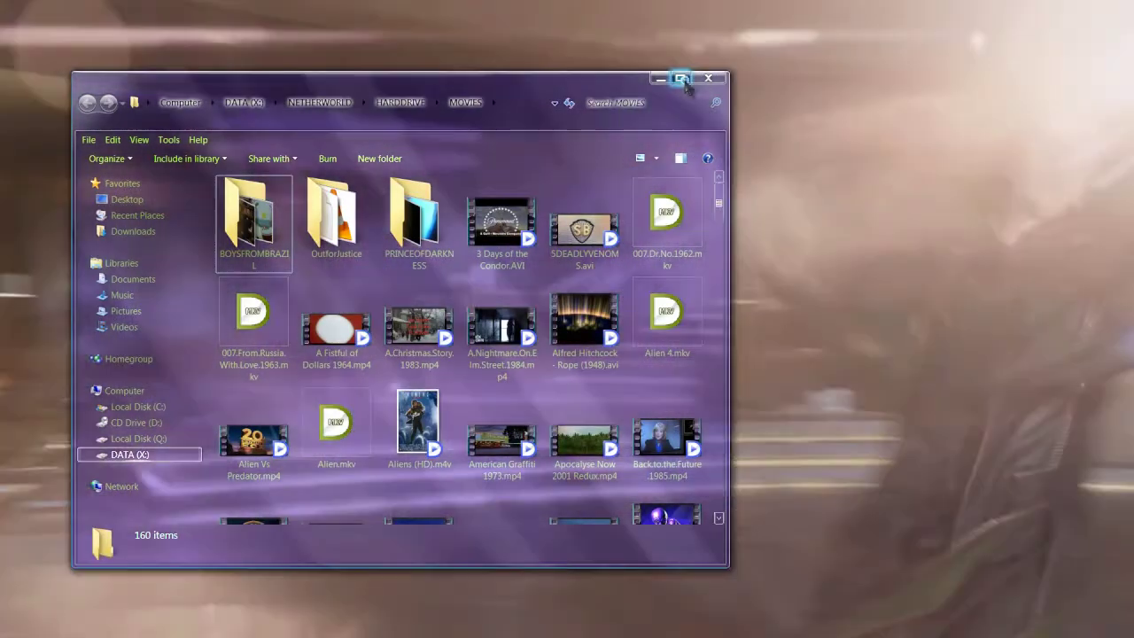
pyautogui.click(679, 78)
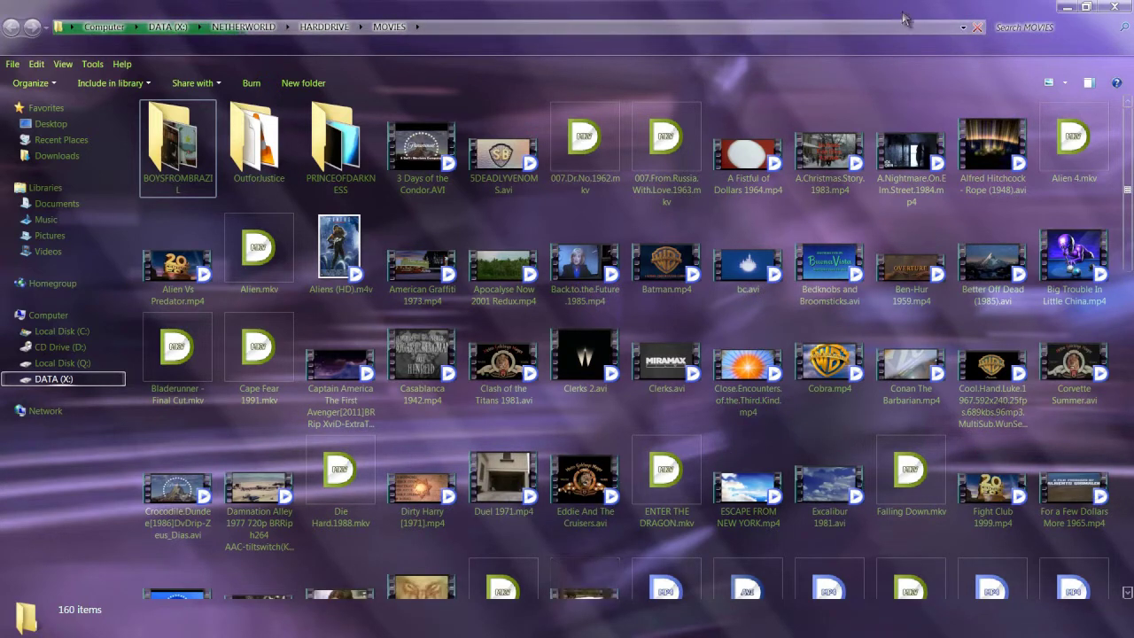
pyautogui.click(1086, 7)
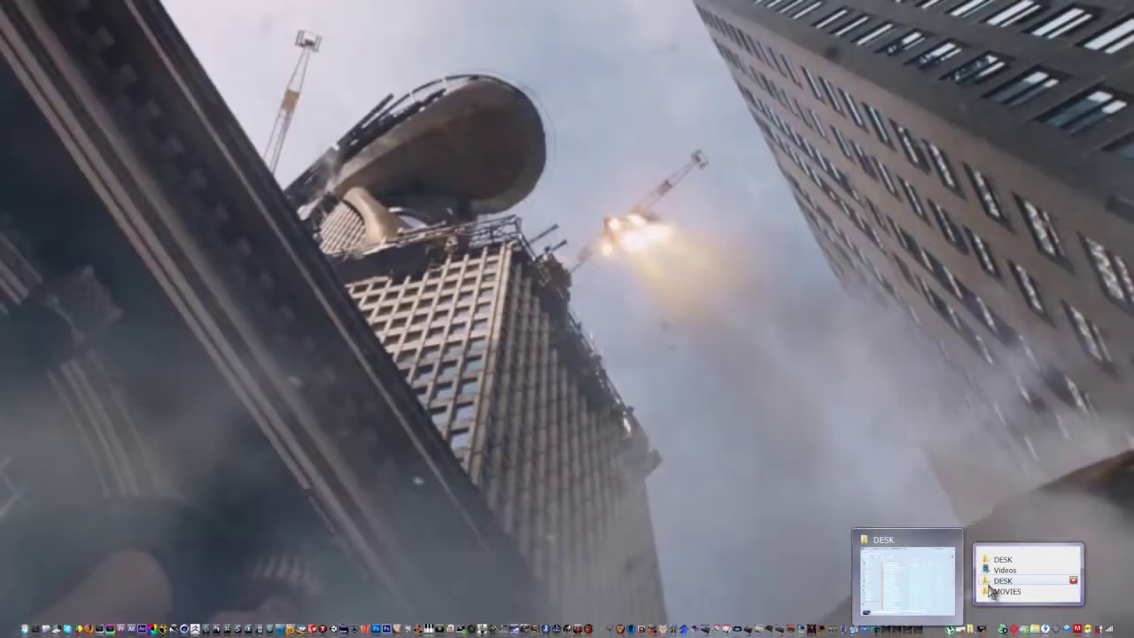
# - Bring up the DESK folder window and minimize it again
pyautogui.click(990, 591)
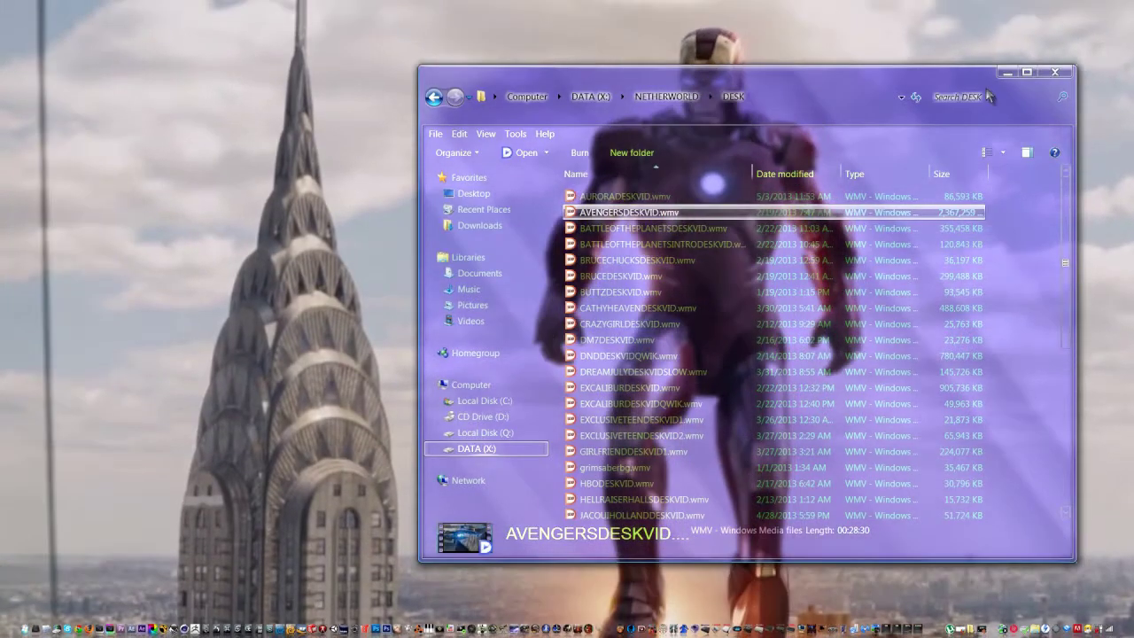
pyautogui.click(1005, 72)
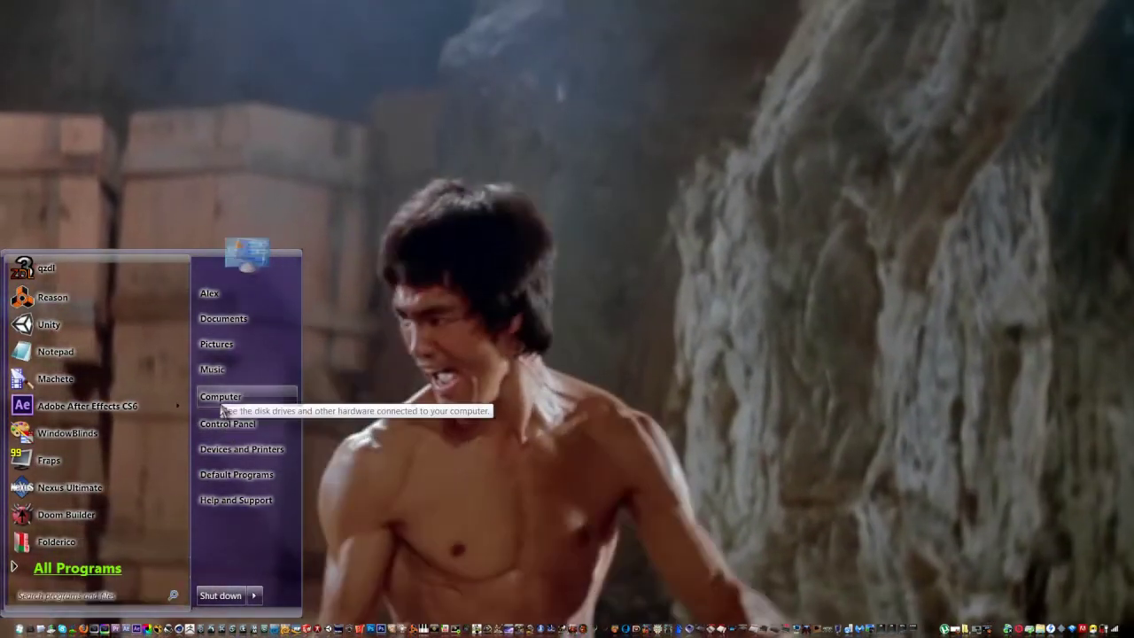
# - Go from Computer to Local Disk (C:), open Madotate, and tilt its window into 3D
pyautogui.click(222, 399)
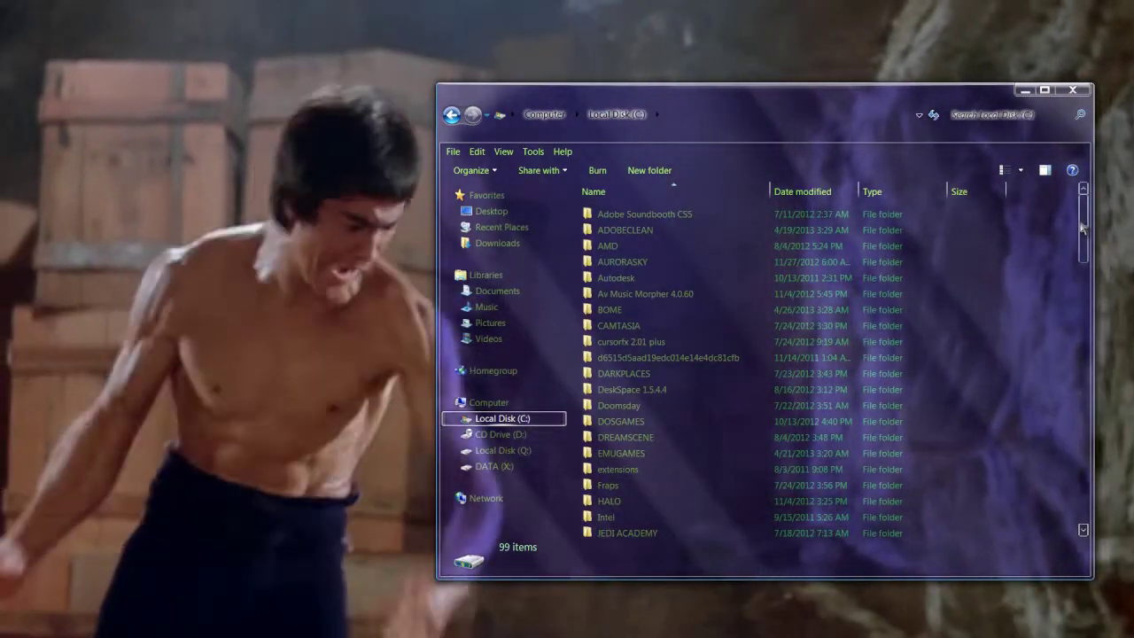
pyautogui.moveTo(1089, 330); pyautogui.dragTo(1095, 367)
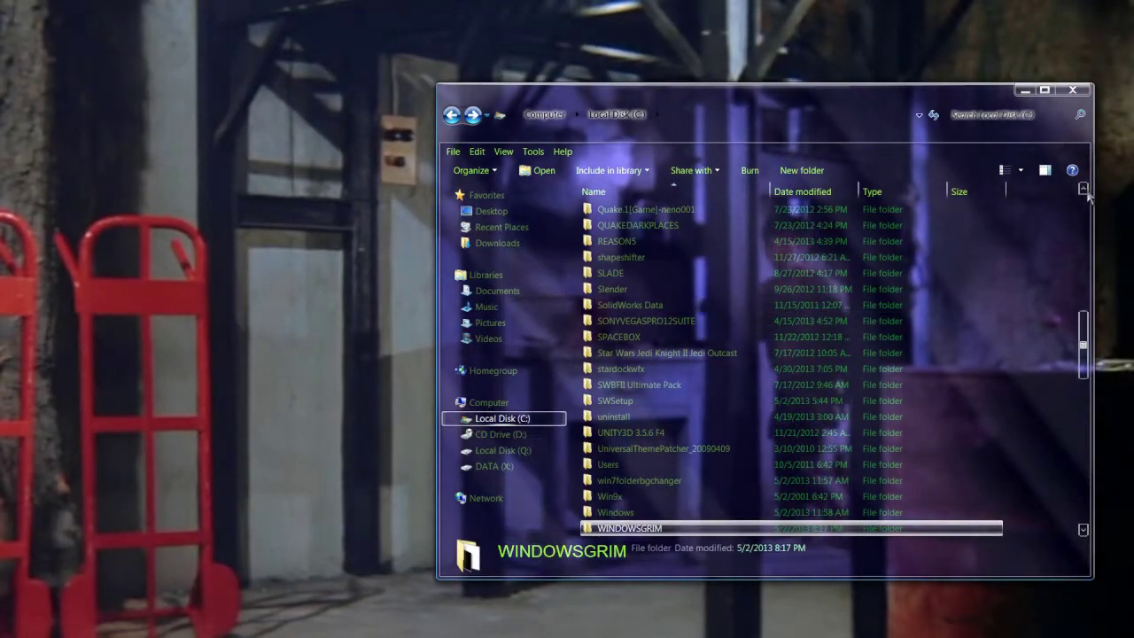
pyautogui.scroll(3, 1085, 189)
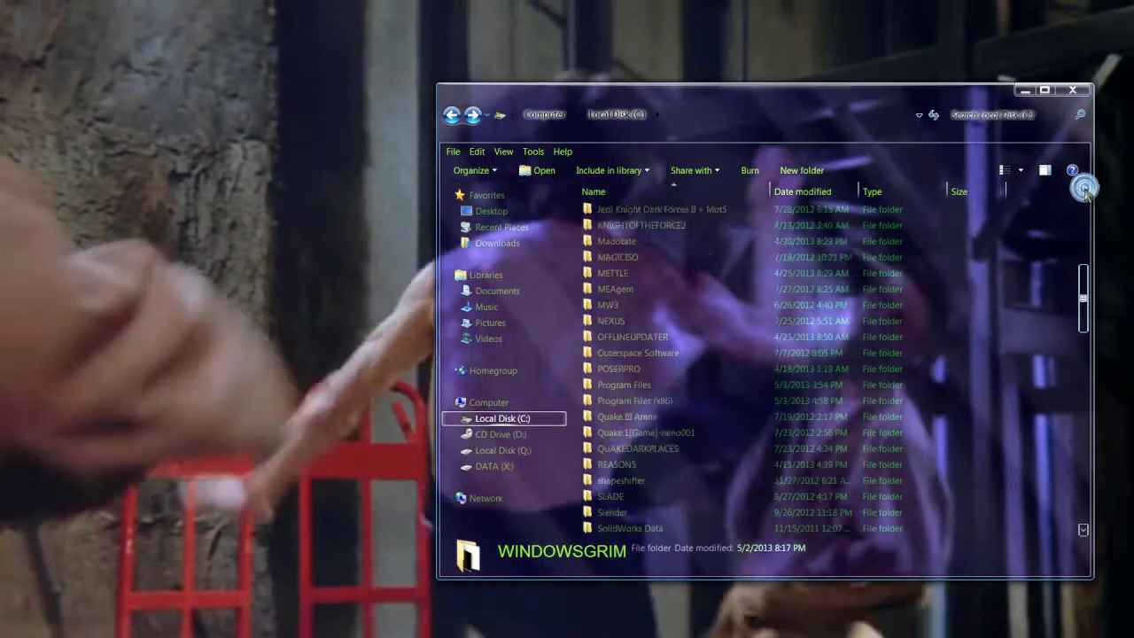
pyautogui.click(1083, 188)
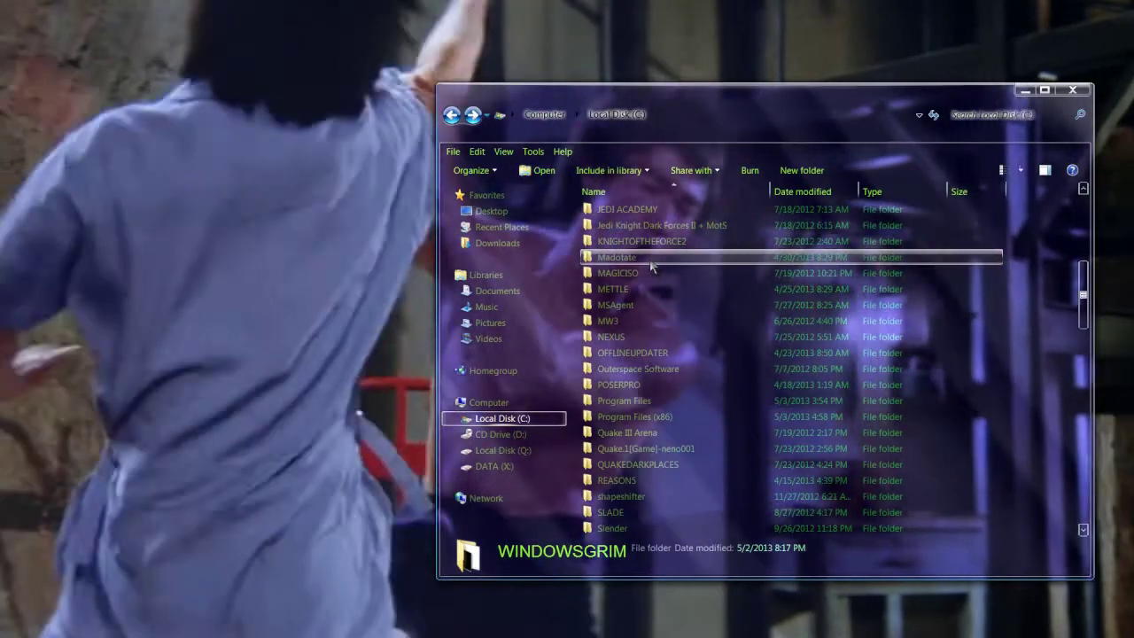
pyautogui.doubleClick(651, 259)
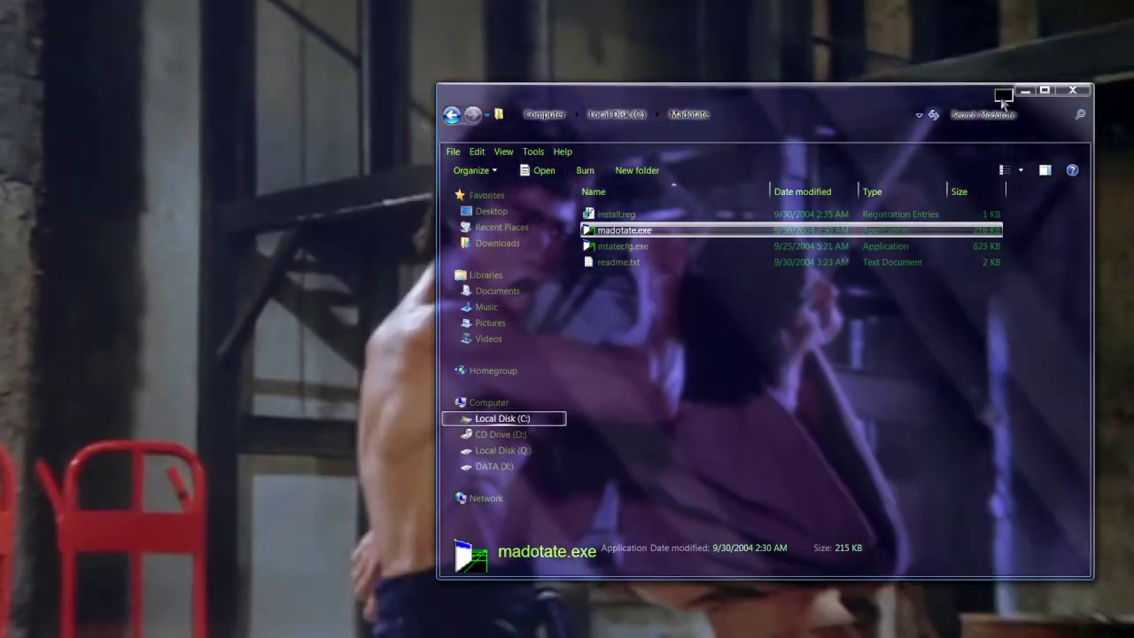
pyautogui.click(1002, 94)
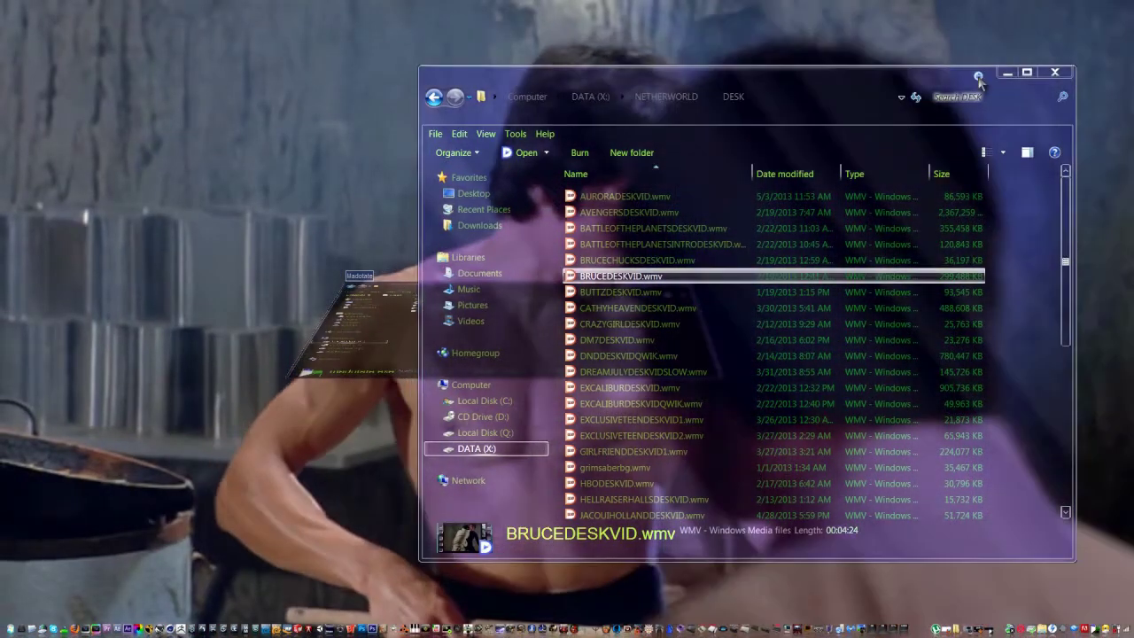
# - Tilt the DESK window off to the right and restore Madotate to a flat 2D window
pyautogui.click(982, 77)
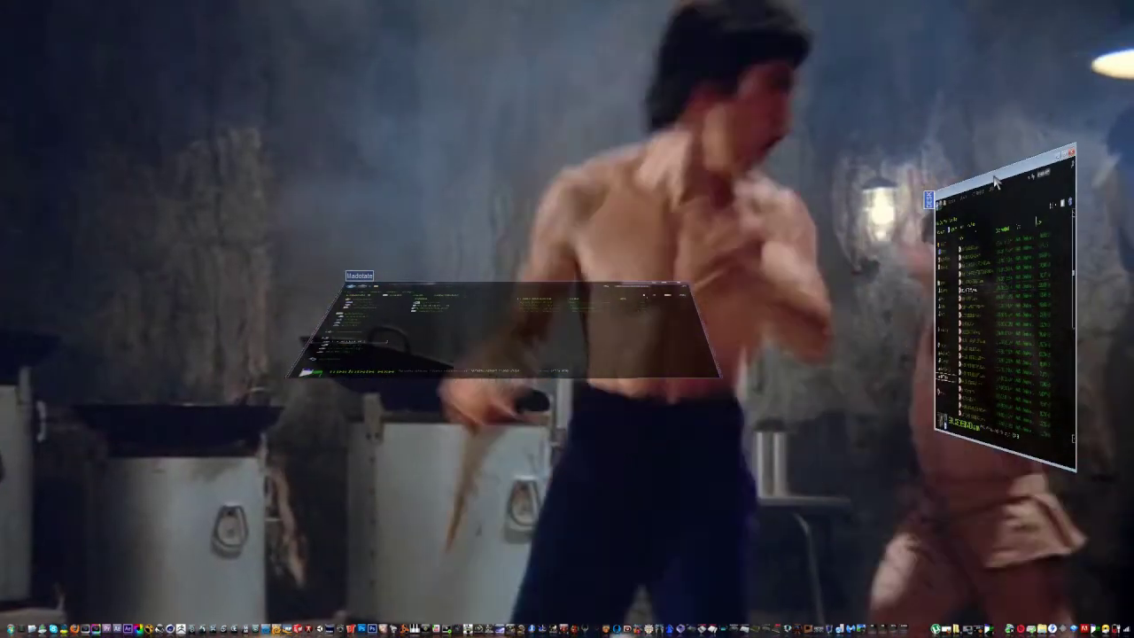
pyautogui.moveTo(995, 181); pyautogui.dragTo(877, 215)
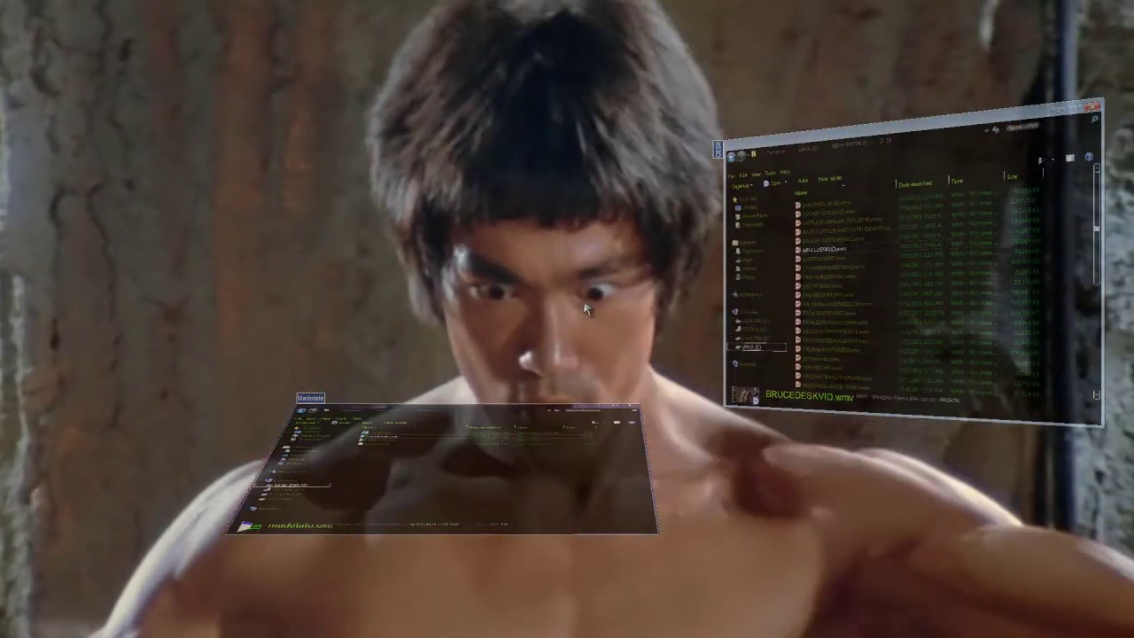
pyautogui.rightClick(578, 401)
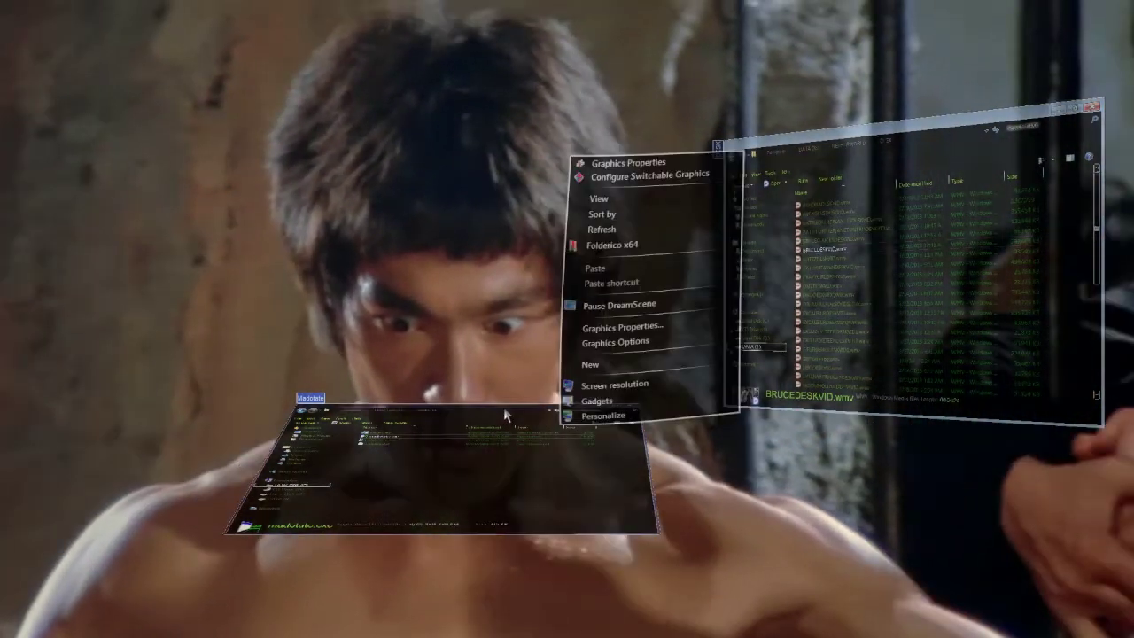
pyautogui.rightClick(503, 408)
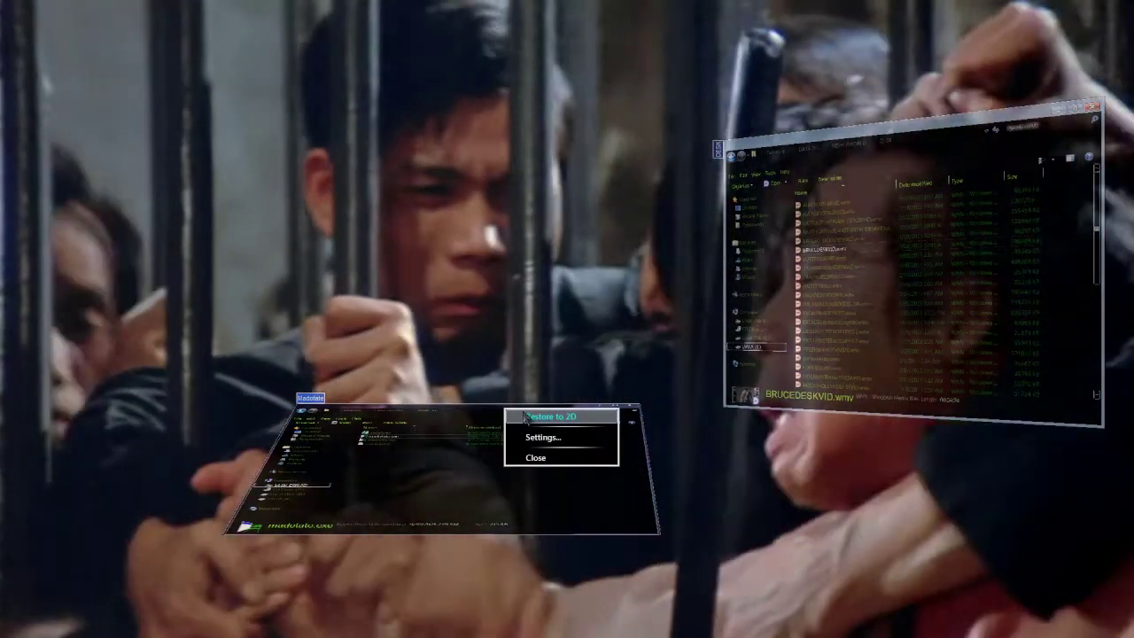
pyautogui.click(526, 417)
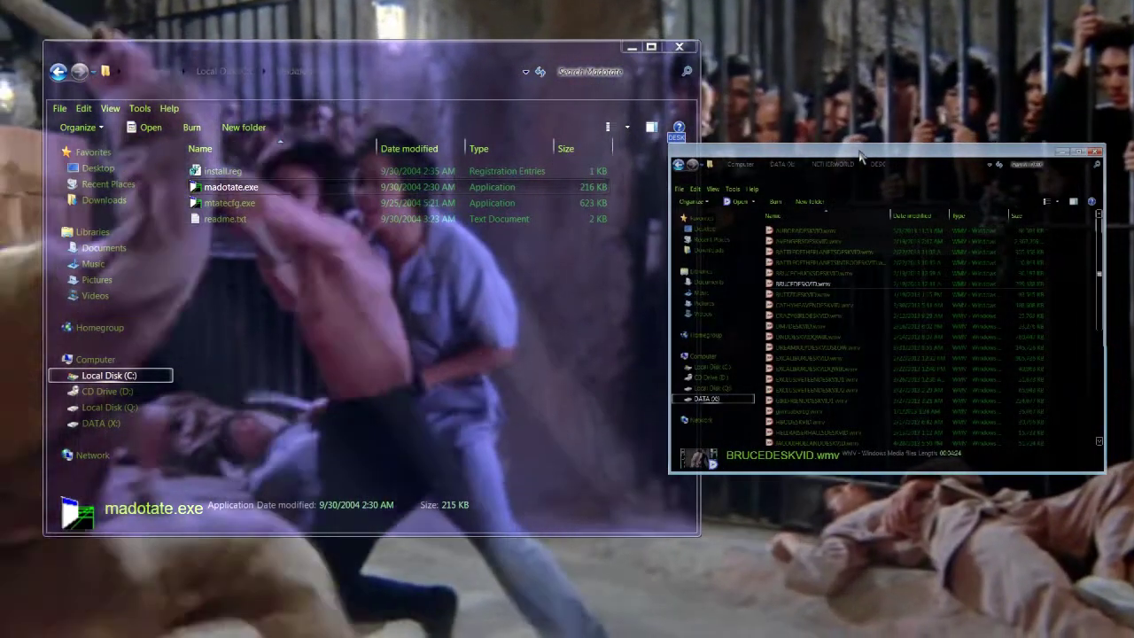
pyautogui.rightClick(859, 156)
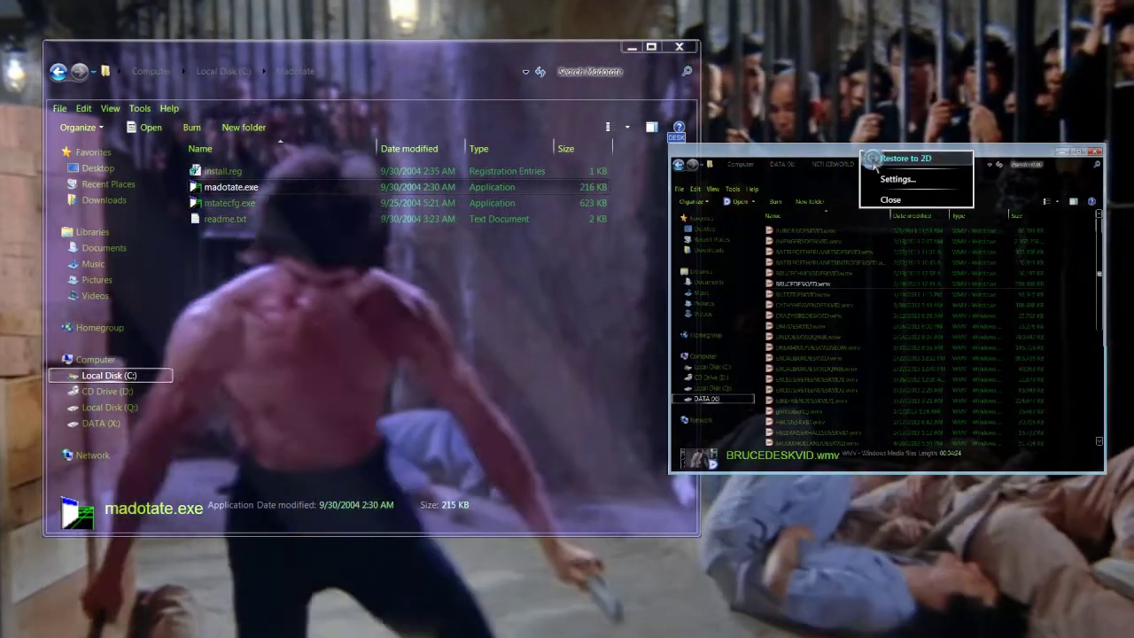
pyautogui.click(894, 158)
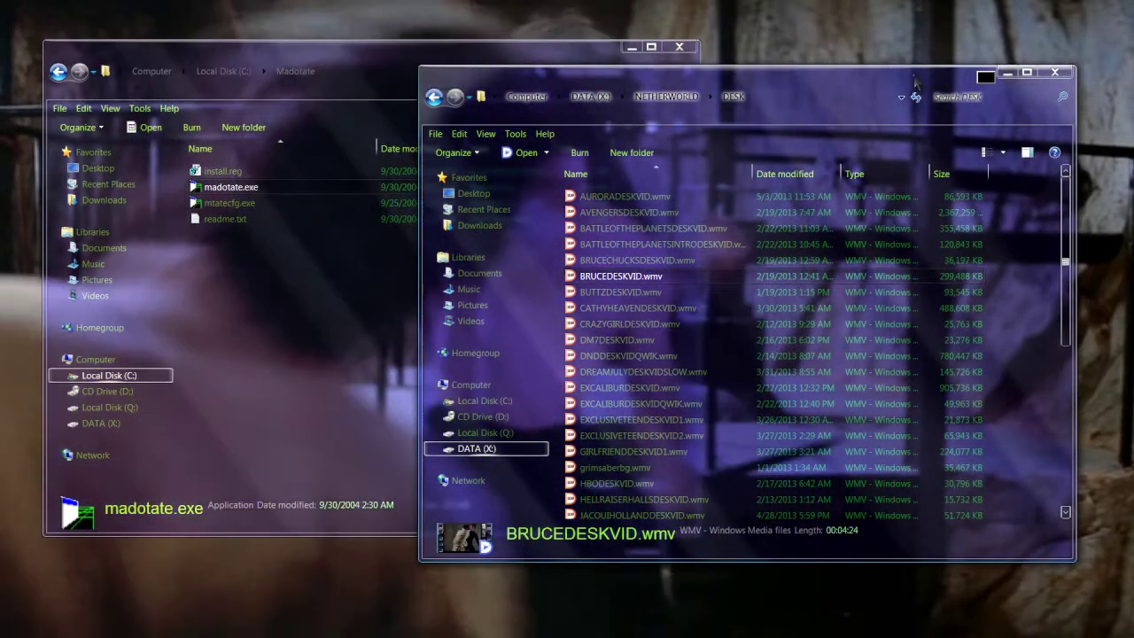
pyautogui.moveTo(916, 82); pyautogui.dragTo(1063, 99)
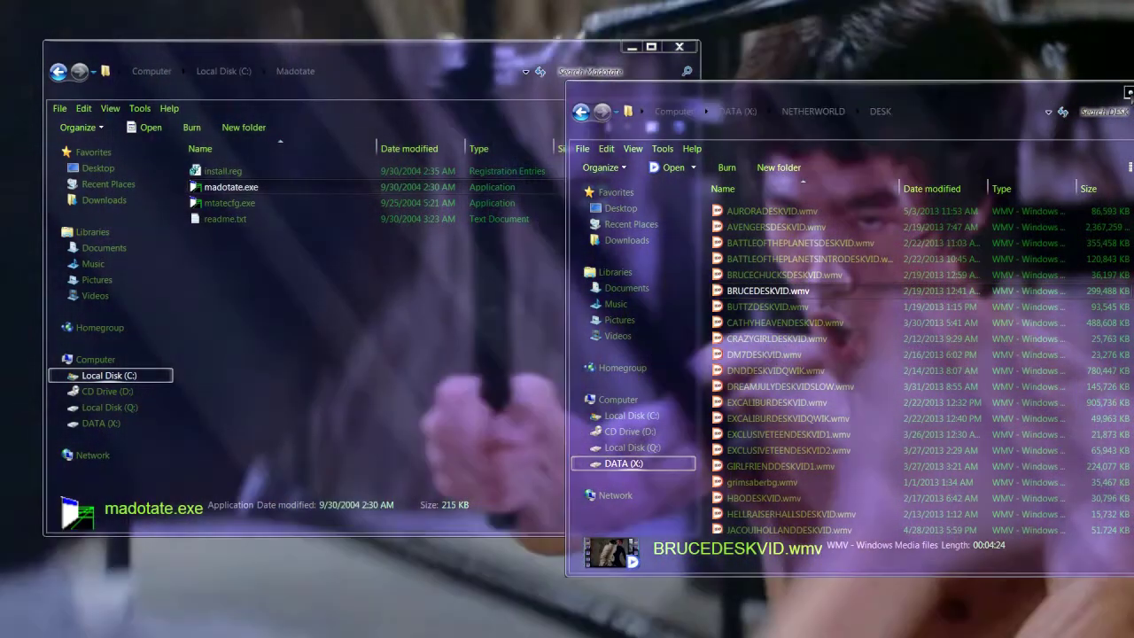
pyautogui.click(1126, 92)
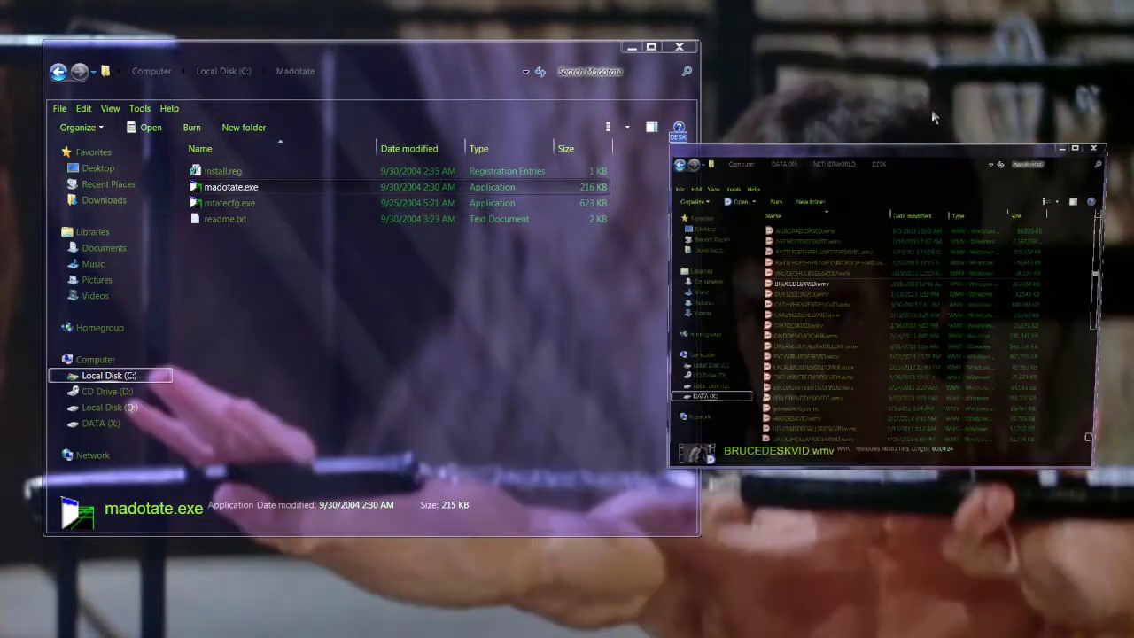
pyautogui.moveTo(929, 149); pyautogui.dragTo(732, 217)
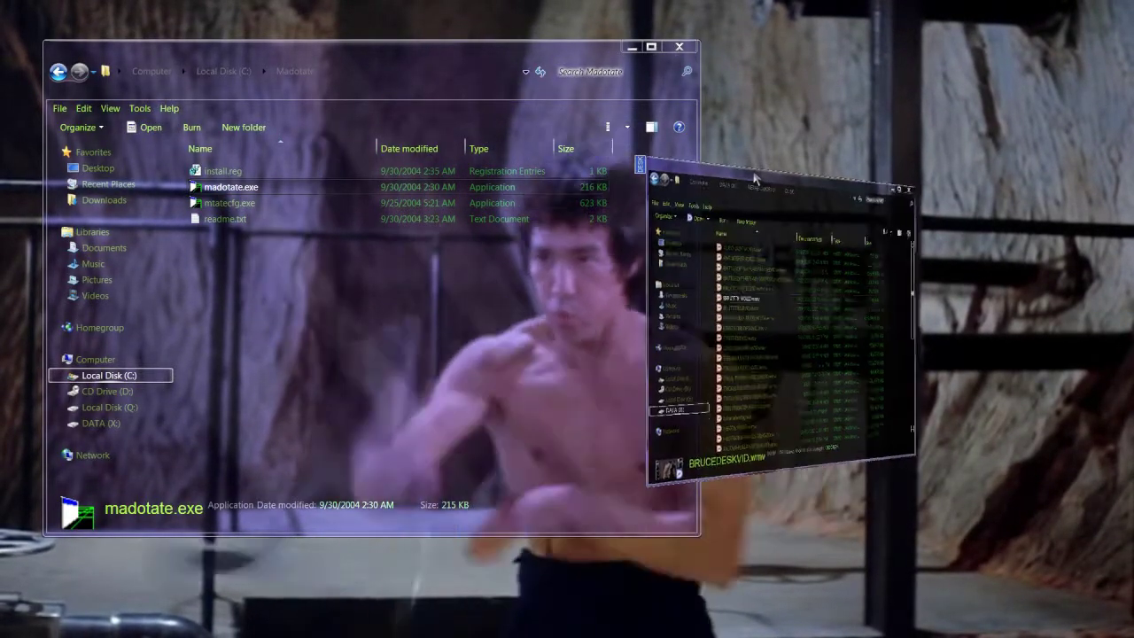
pyautogui.moveTo(754, 178); pyautogui.dragTo(799, 202)
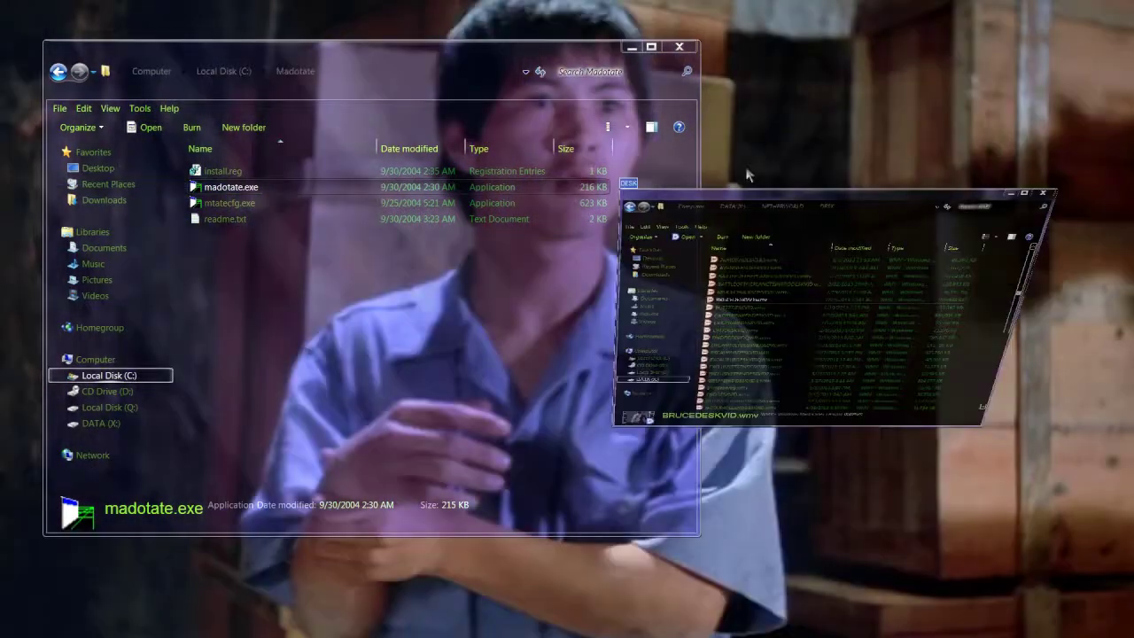
pyautogui.moveTo(797, 205); pyautogui.dragTo(970, 74)
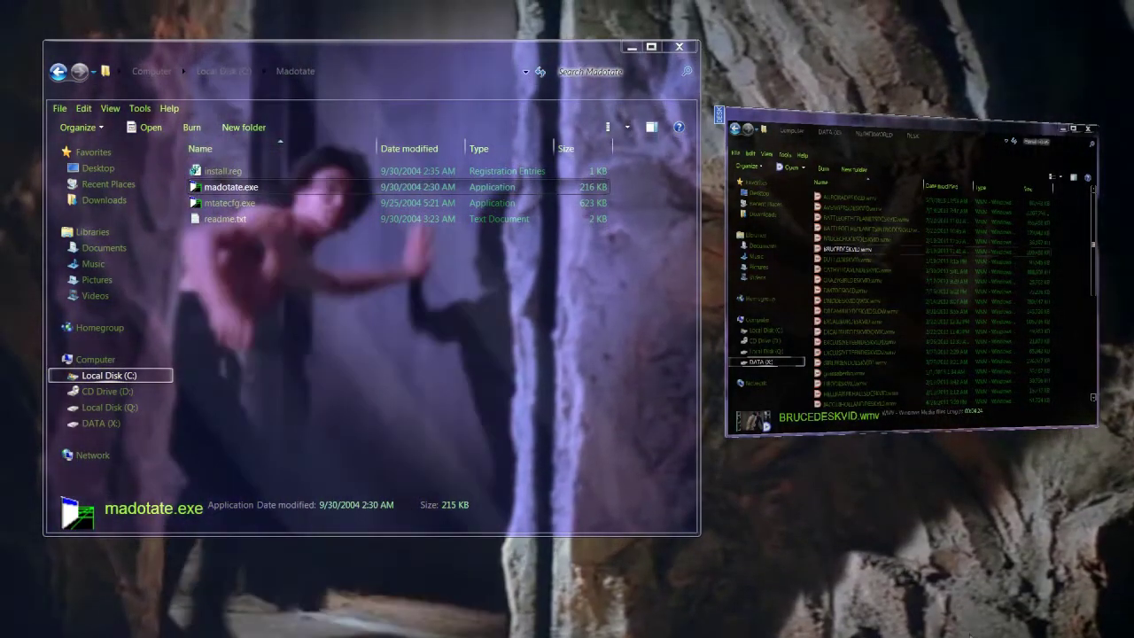
# - Restore the tilted DESK window to the front from the 3D switcher, then minimize it
pyautogui.moveTo(895, 634)
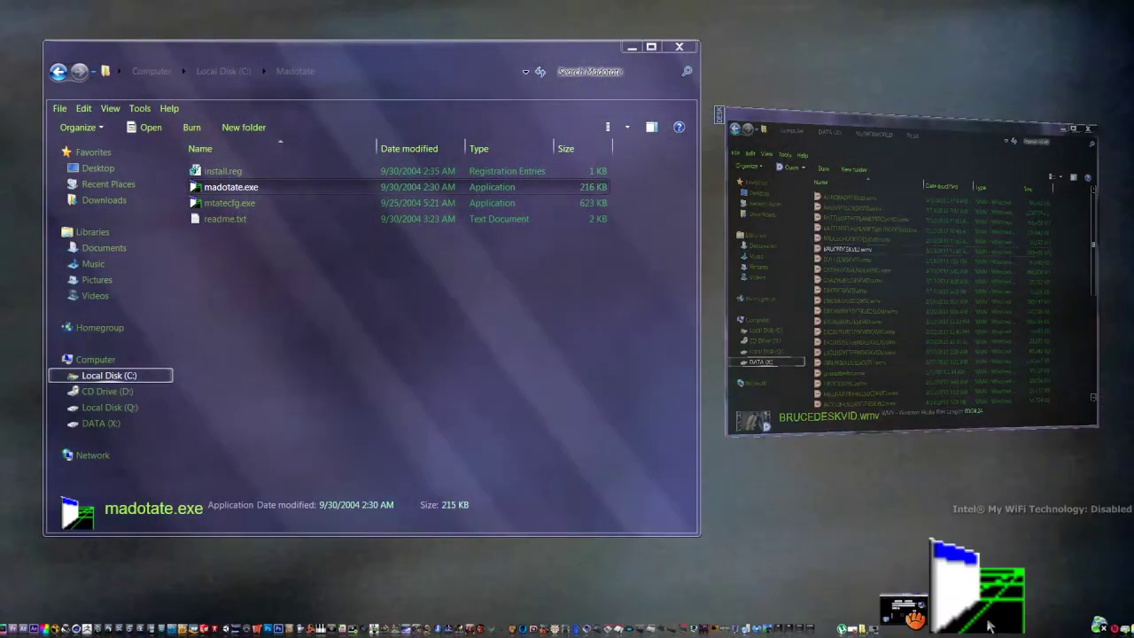
pyautogui.moveTo(977, 626)
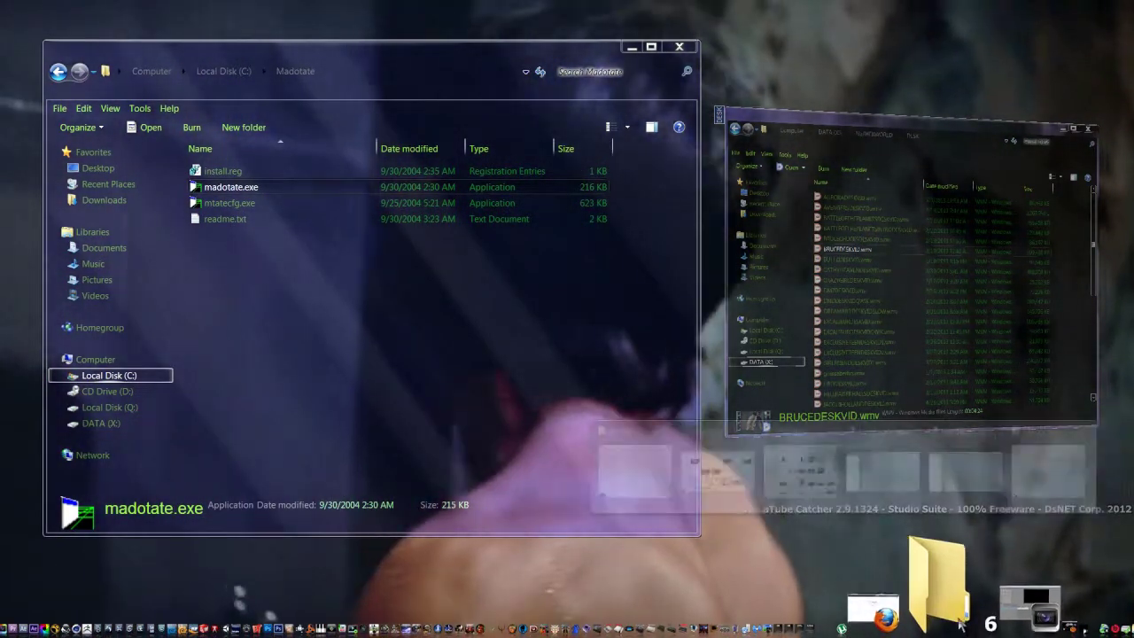
pyautogui.moveTo(899, 611)
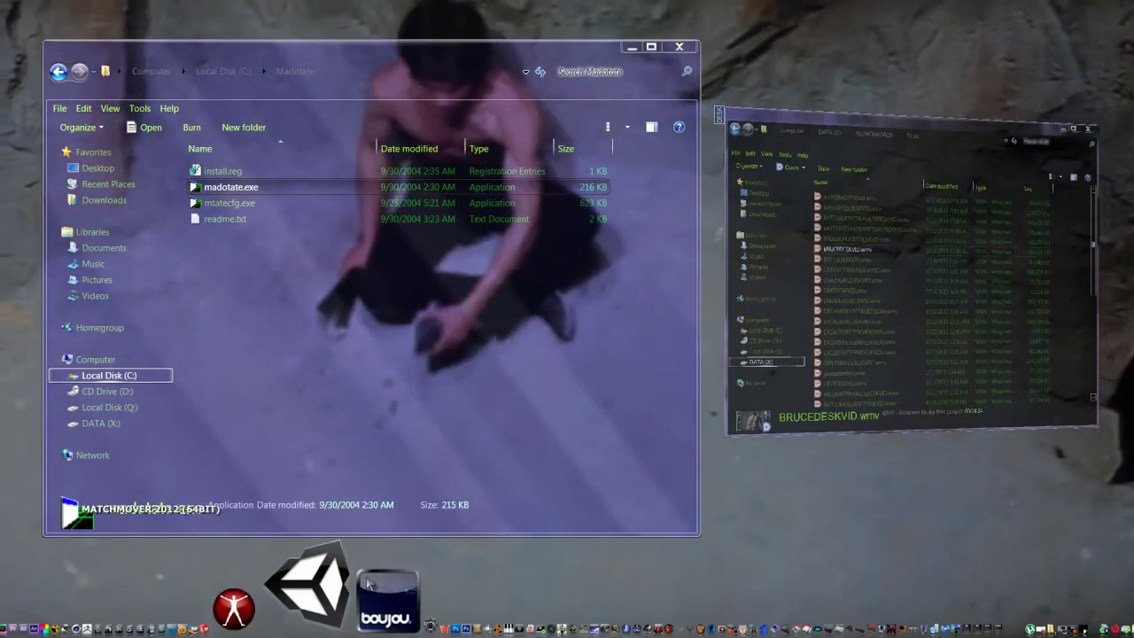
pyautogui.click(668, 425)
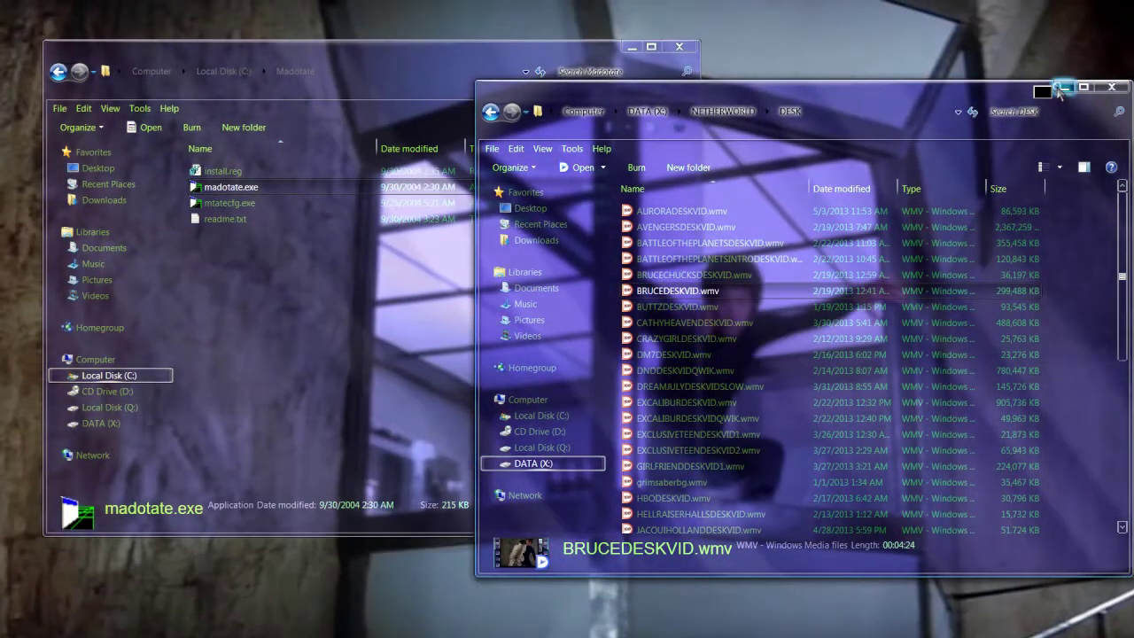
pyautogui.click(1058, 88)
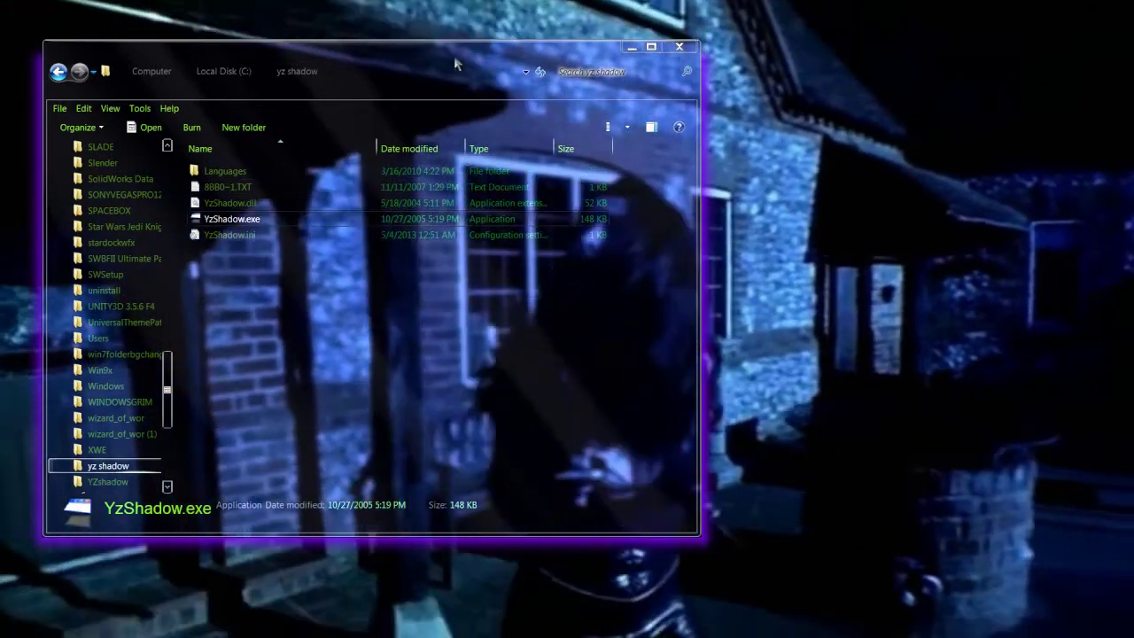
# - Drag the yz shadow window right, back up-left, then settle it at centre-right
pyautogui.moveTo(454, 62); pyautogui.dragTo(836, 88)
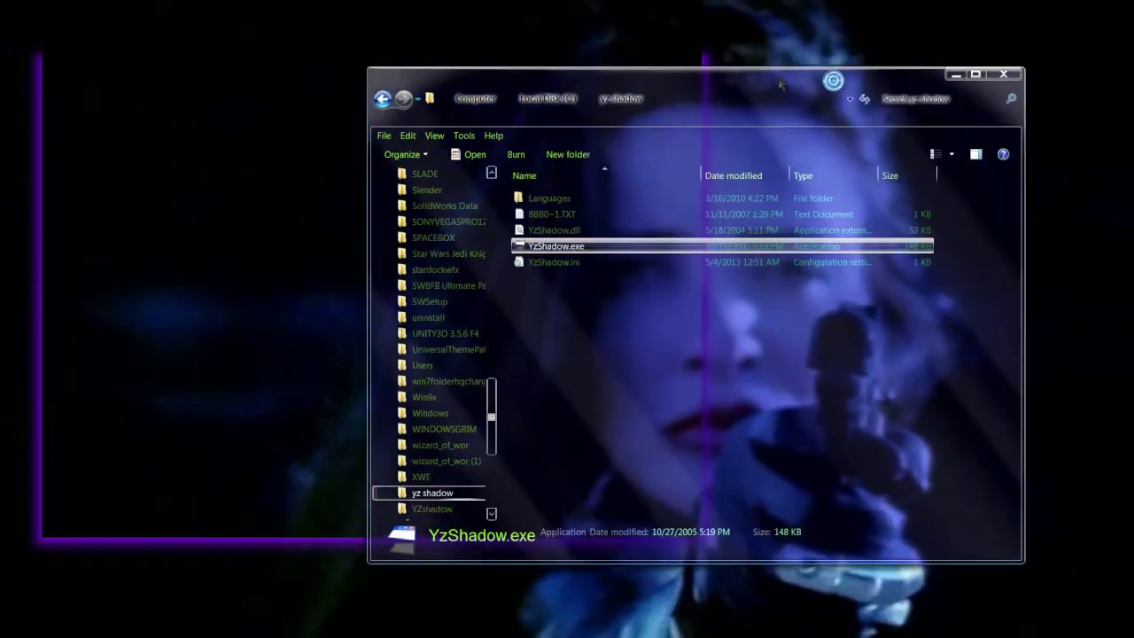
pyautogui.moveTo(780, 84); pyautogui.dragTo(474, 38)
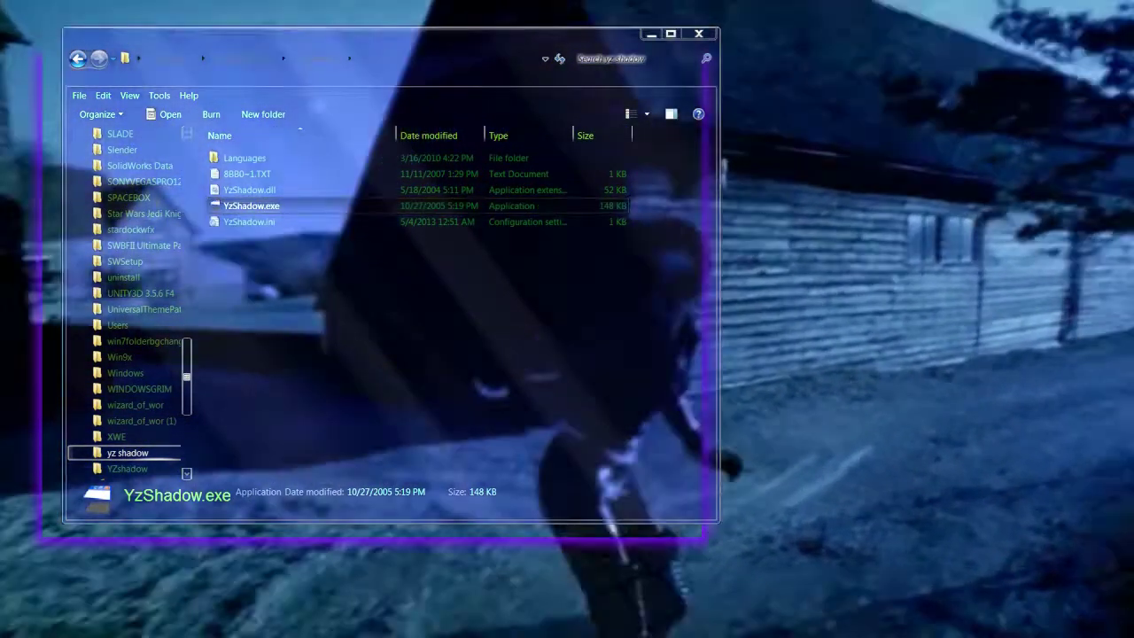
pyautogui.click(969, 564)
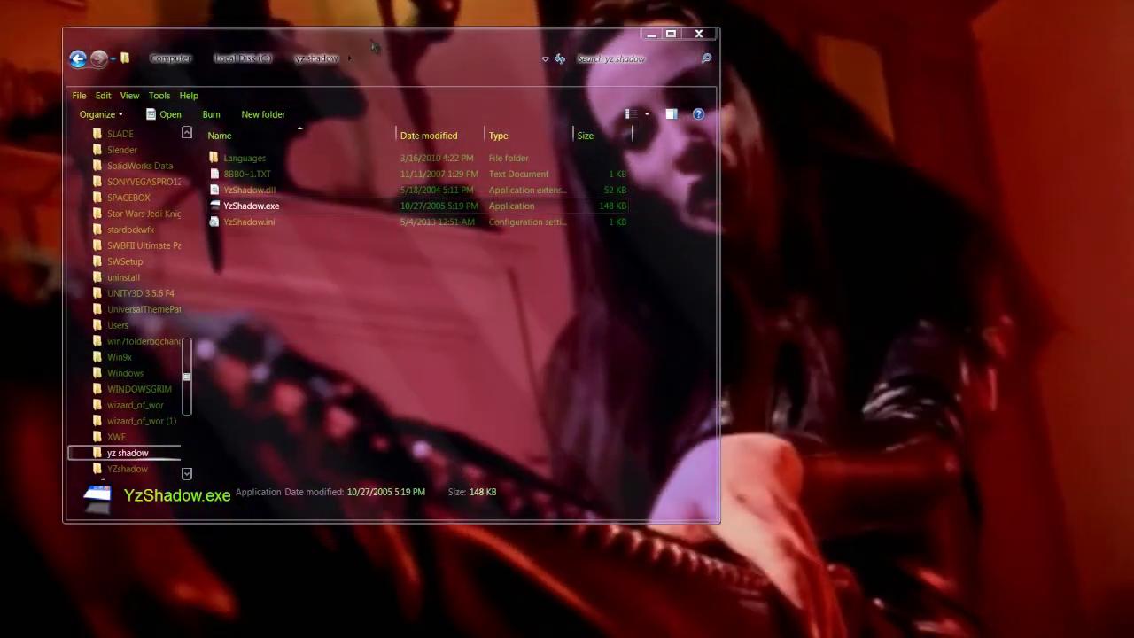
pyautogui.moveTo(374, 46); pyautogui.dragTo(771, 114)
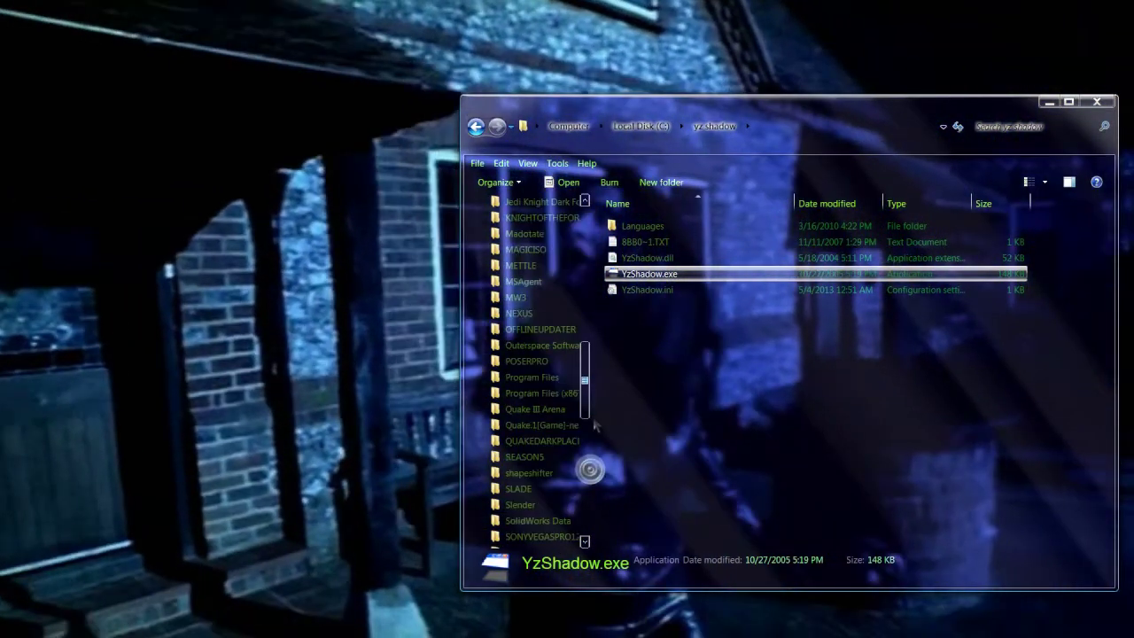
# - Navigate into NETHERWORLD, then HARDDRIVE, on the DATA (X:) drive to reach the TV folder
pyautogui.moveTo(591, 479); pyautogui.dragTo(598, 278)
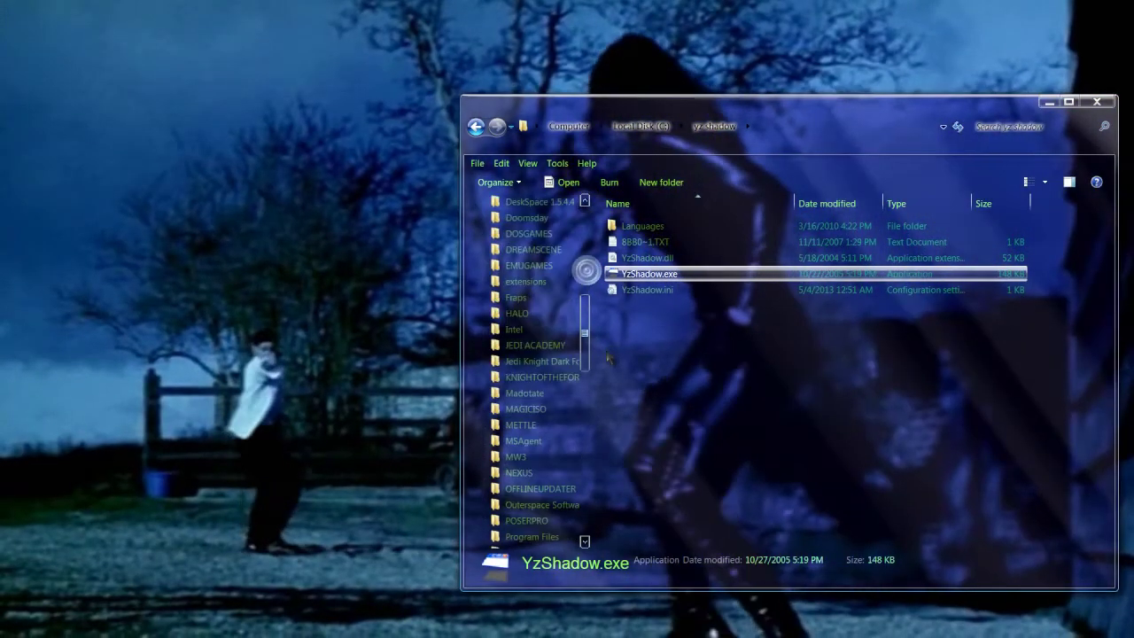
pyautogui.moveTo(609, 358); pyautogui.dragTo(609, 525)
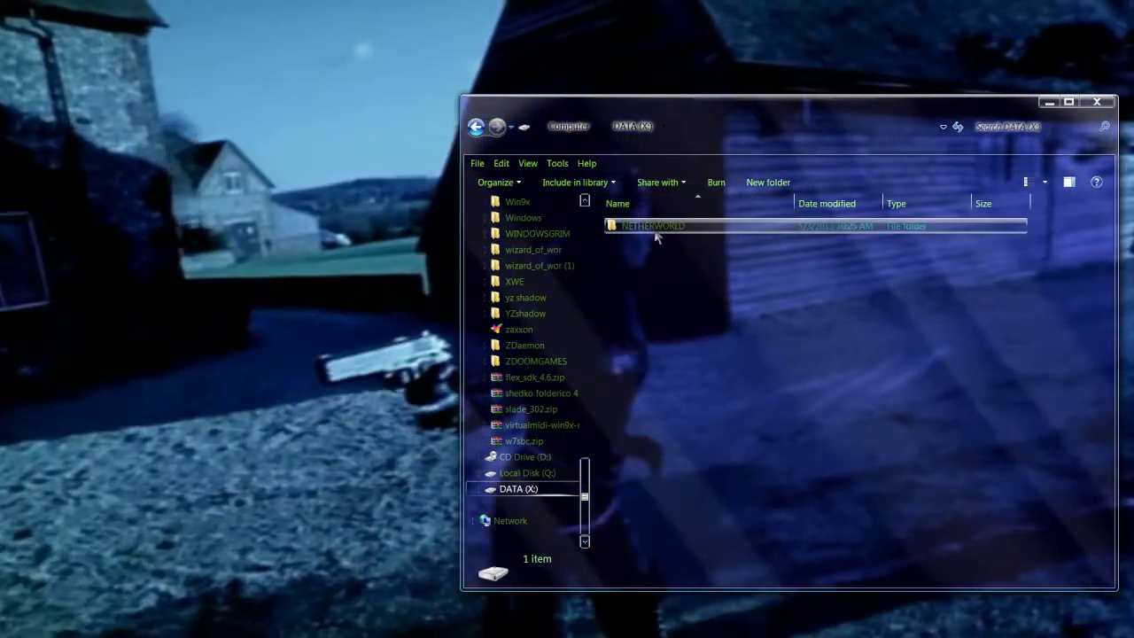
pyautogui.doubleClick(656, 227)
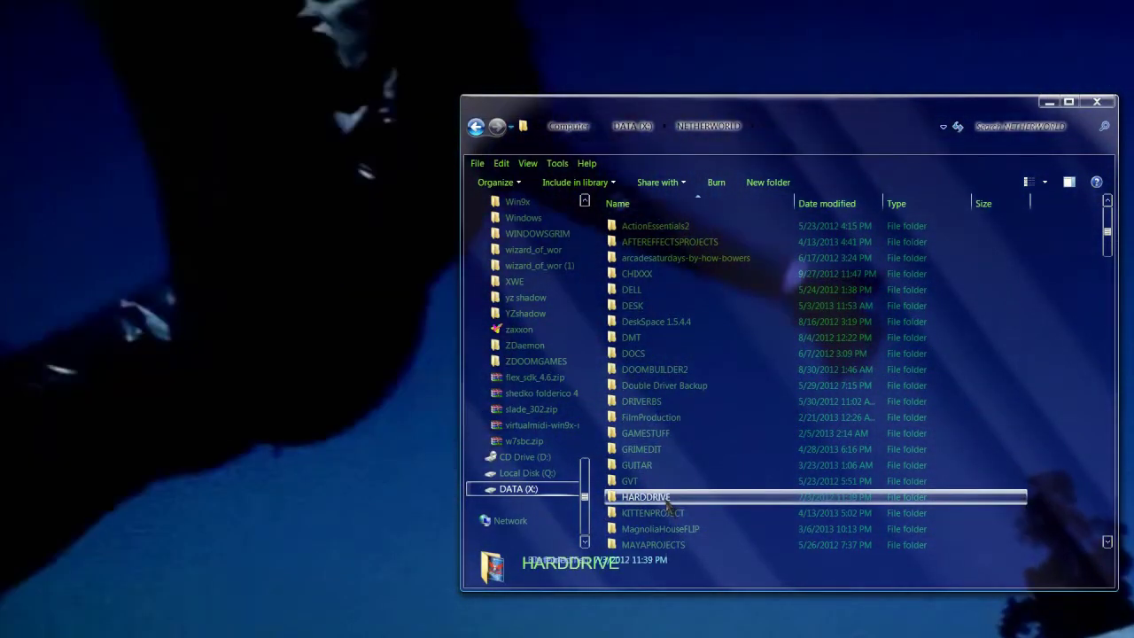
pyautogui.doubleClick(666, 502)
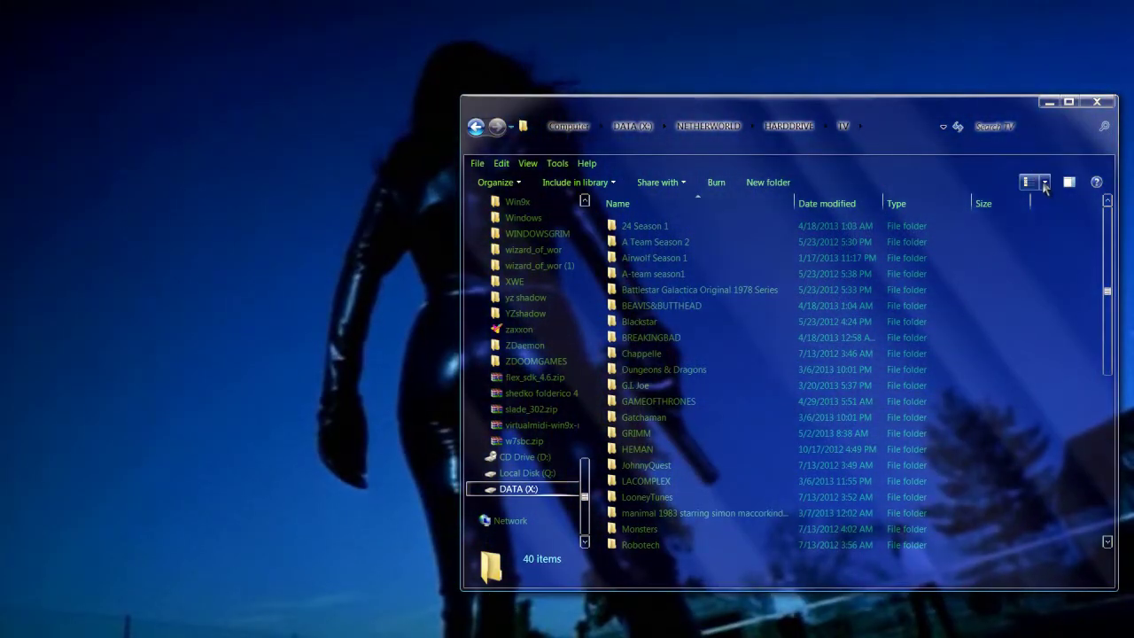
# - Switch the TV folder to Large Icons view and scroll through its 40 show folders
pyautogui.click(1044, 183)
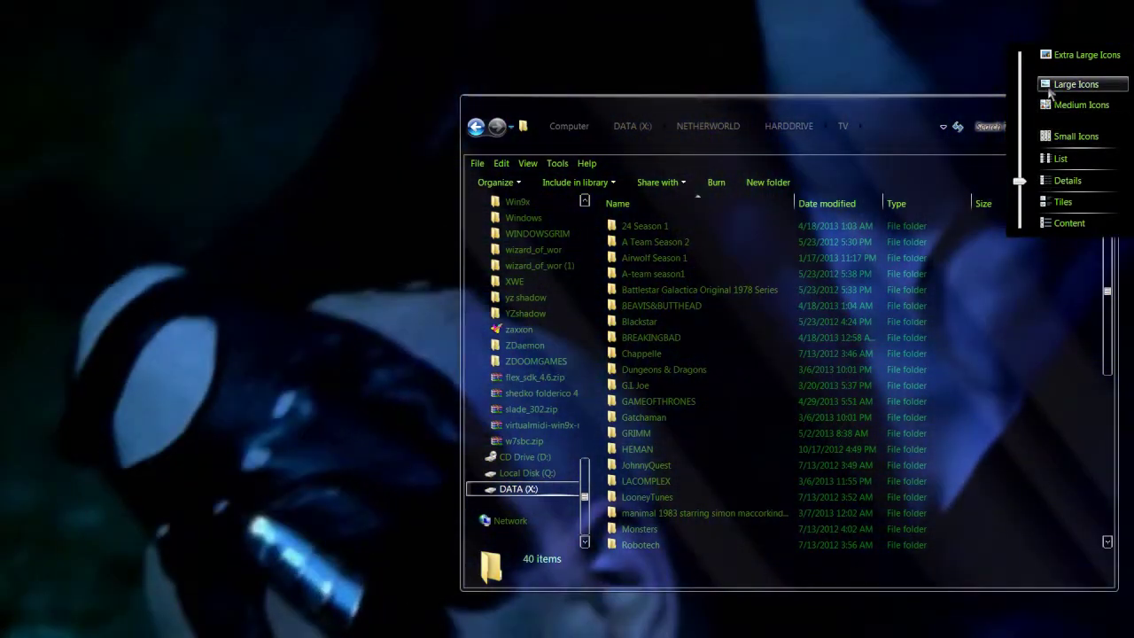
pyautogui.click(1075, 84)
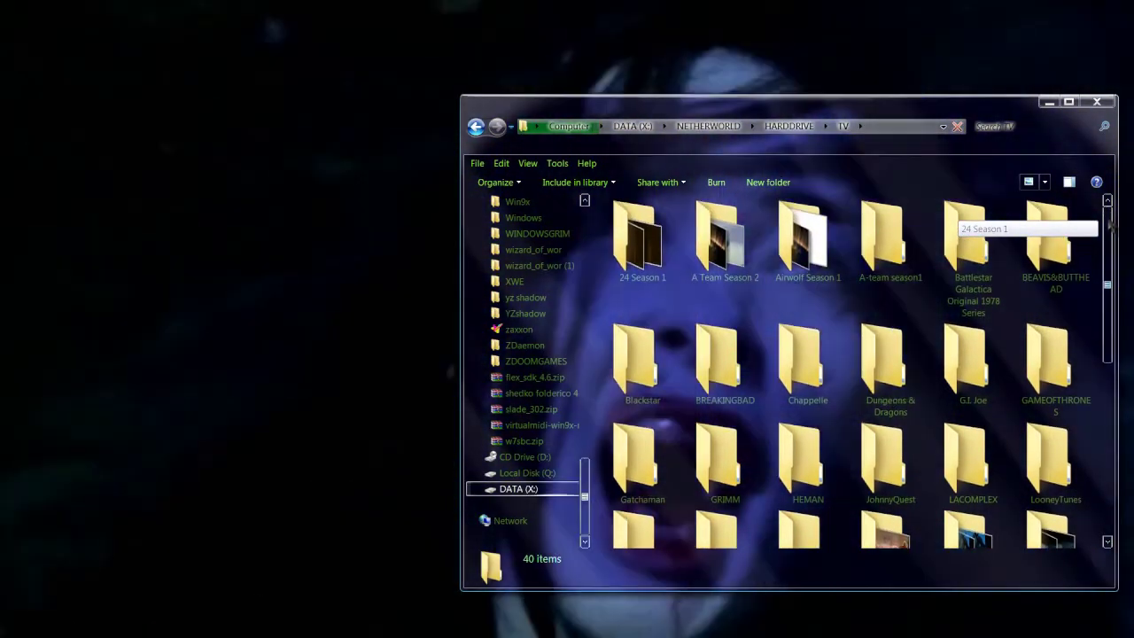
pyautogui.moveTo(1112, 232); pyautogui.dragTo(1120, 358)
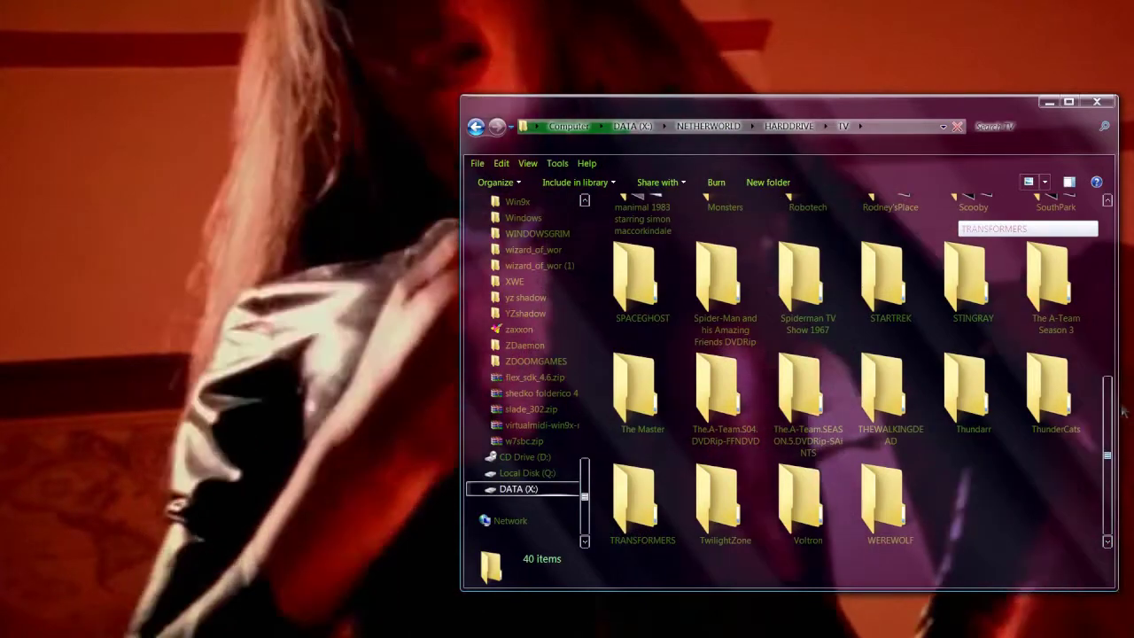
pyautogui.moveTo(1122, 411); pyautogui.dragTo(1103, 348)
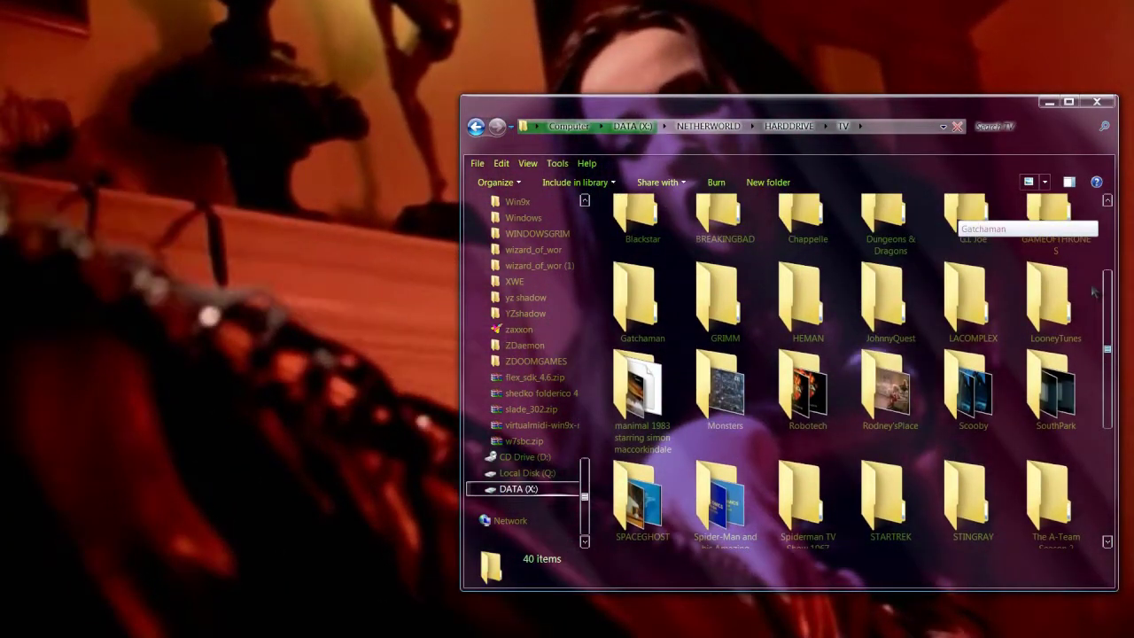
pyautogui.moveTo(1095, 292); pyautogui.dragTo(1091, 263)
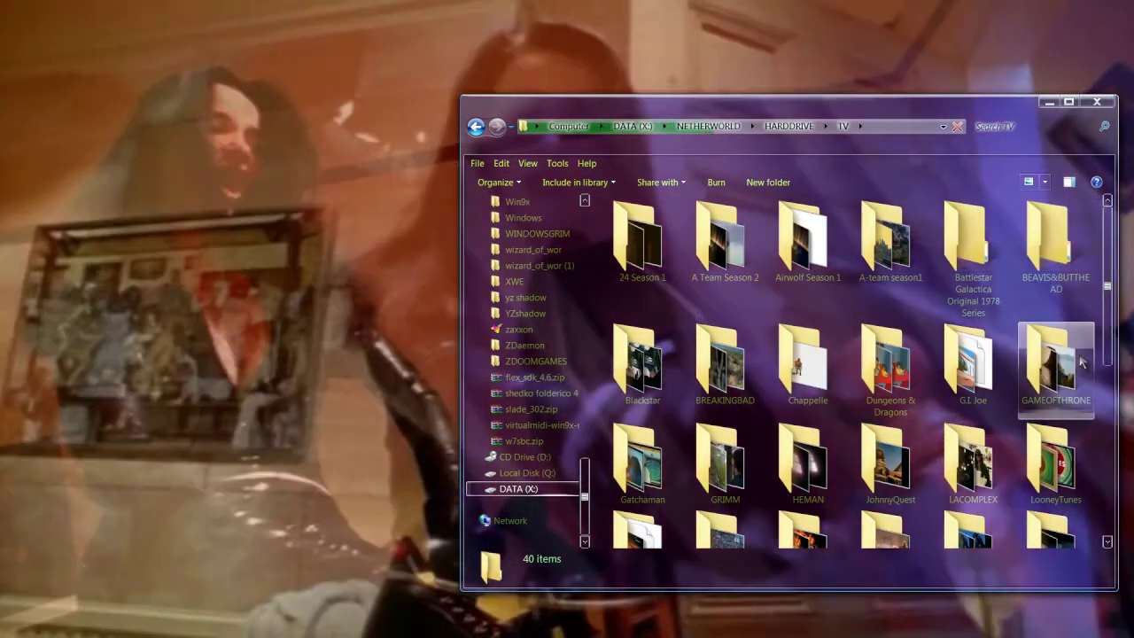
# - Open GAMEOFTHRONES and scroll down to view its four MP4 episode thumbnails
pyautogui.doubleClick(1058, 365)
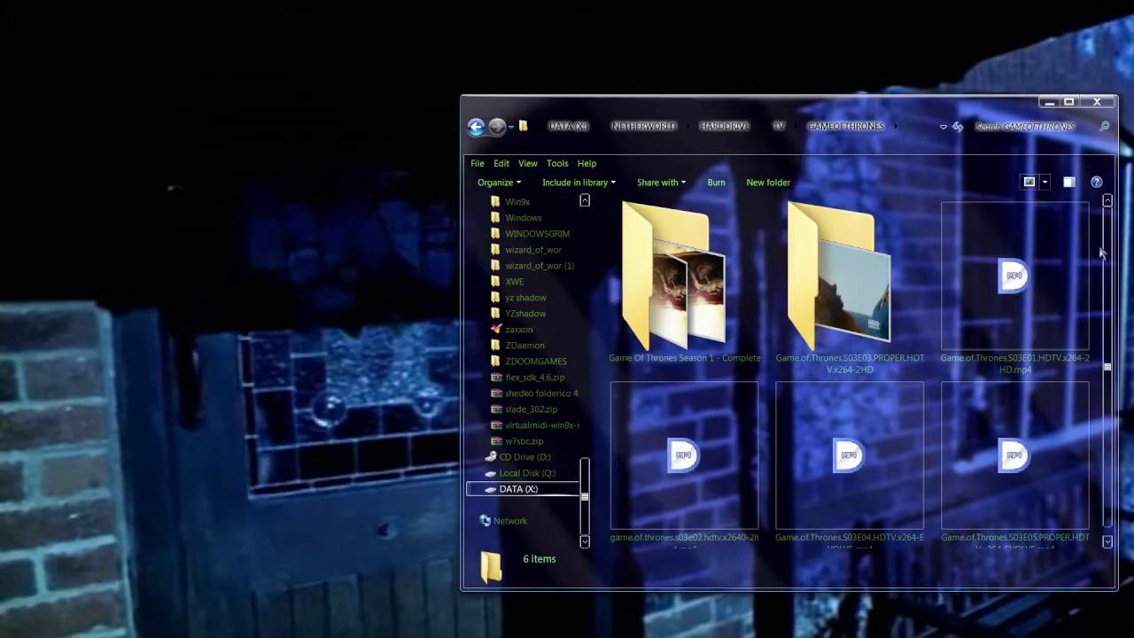
pyautogui.scroll(-1, 1107, 243)
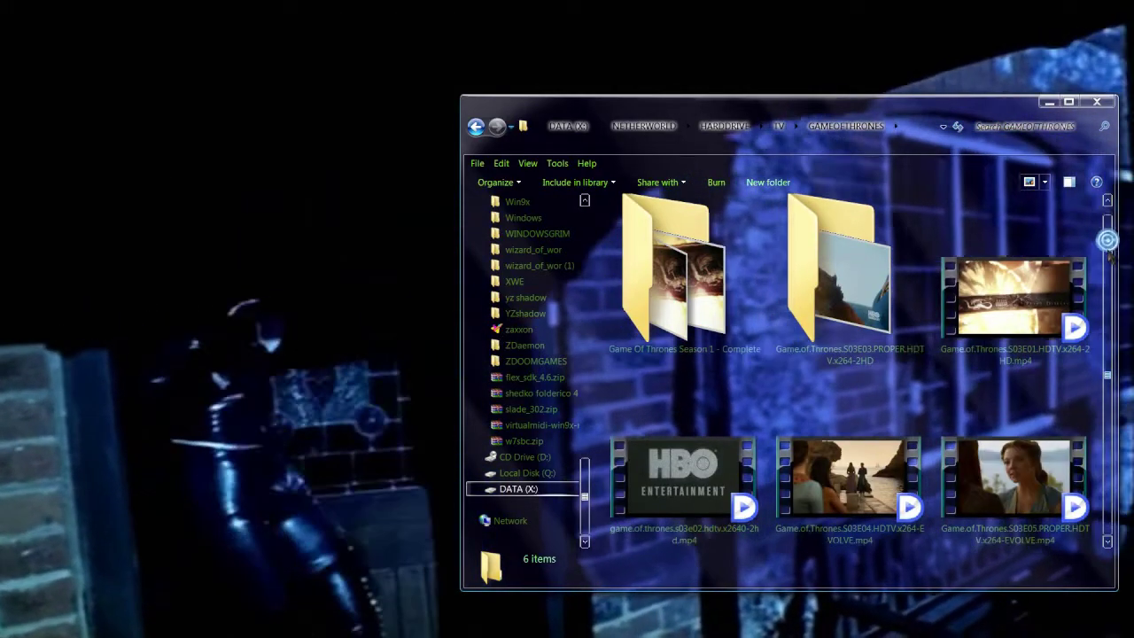